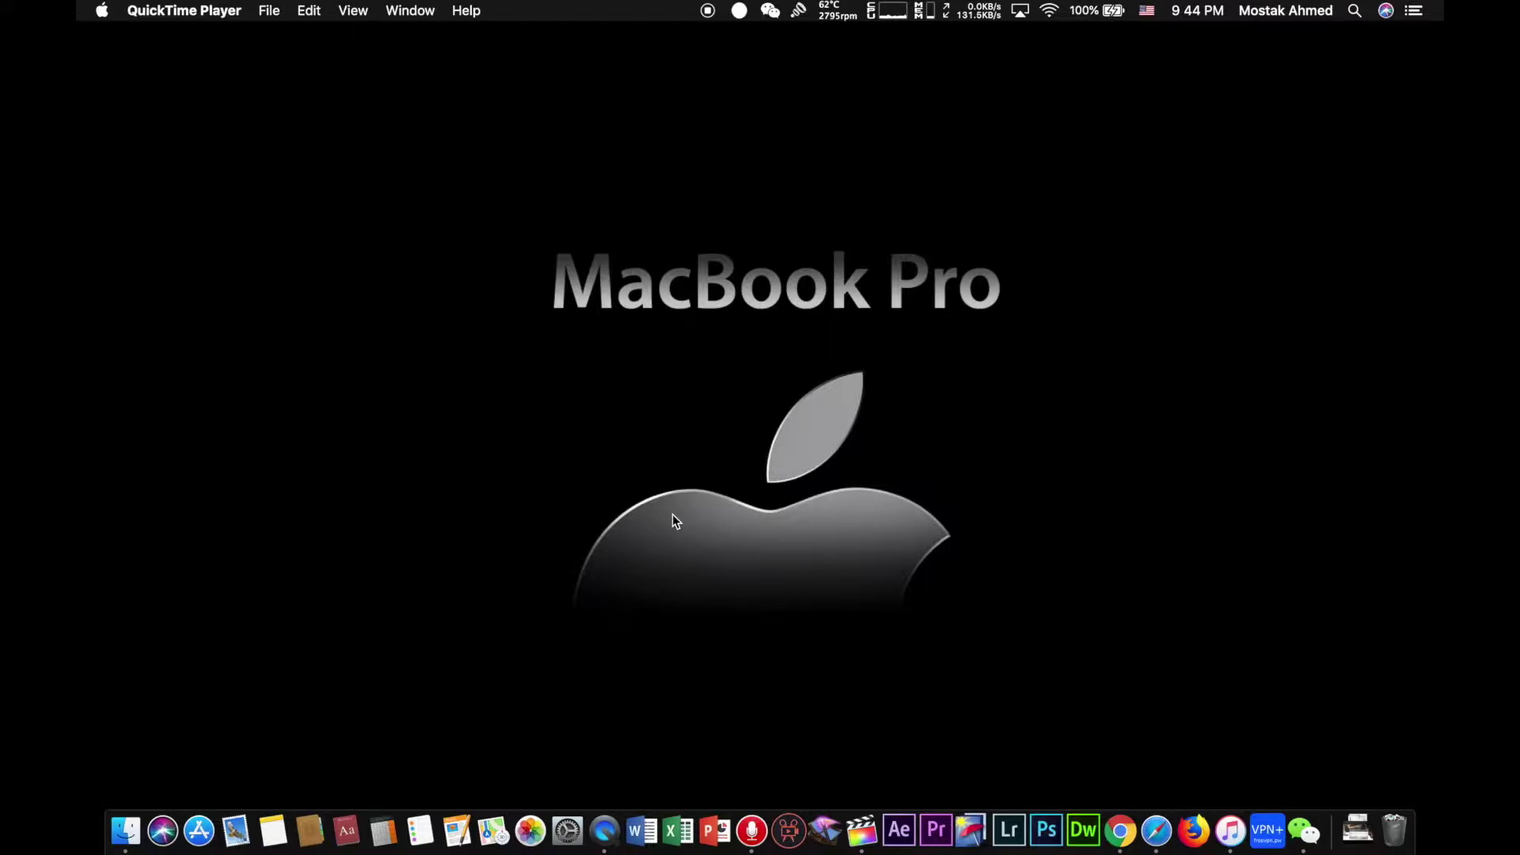
# Open Launchpad and the Microsoft Office folder holding Word, Excel, OneNote, PowerPoint and Outlook
pyautogui.press('F4')
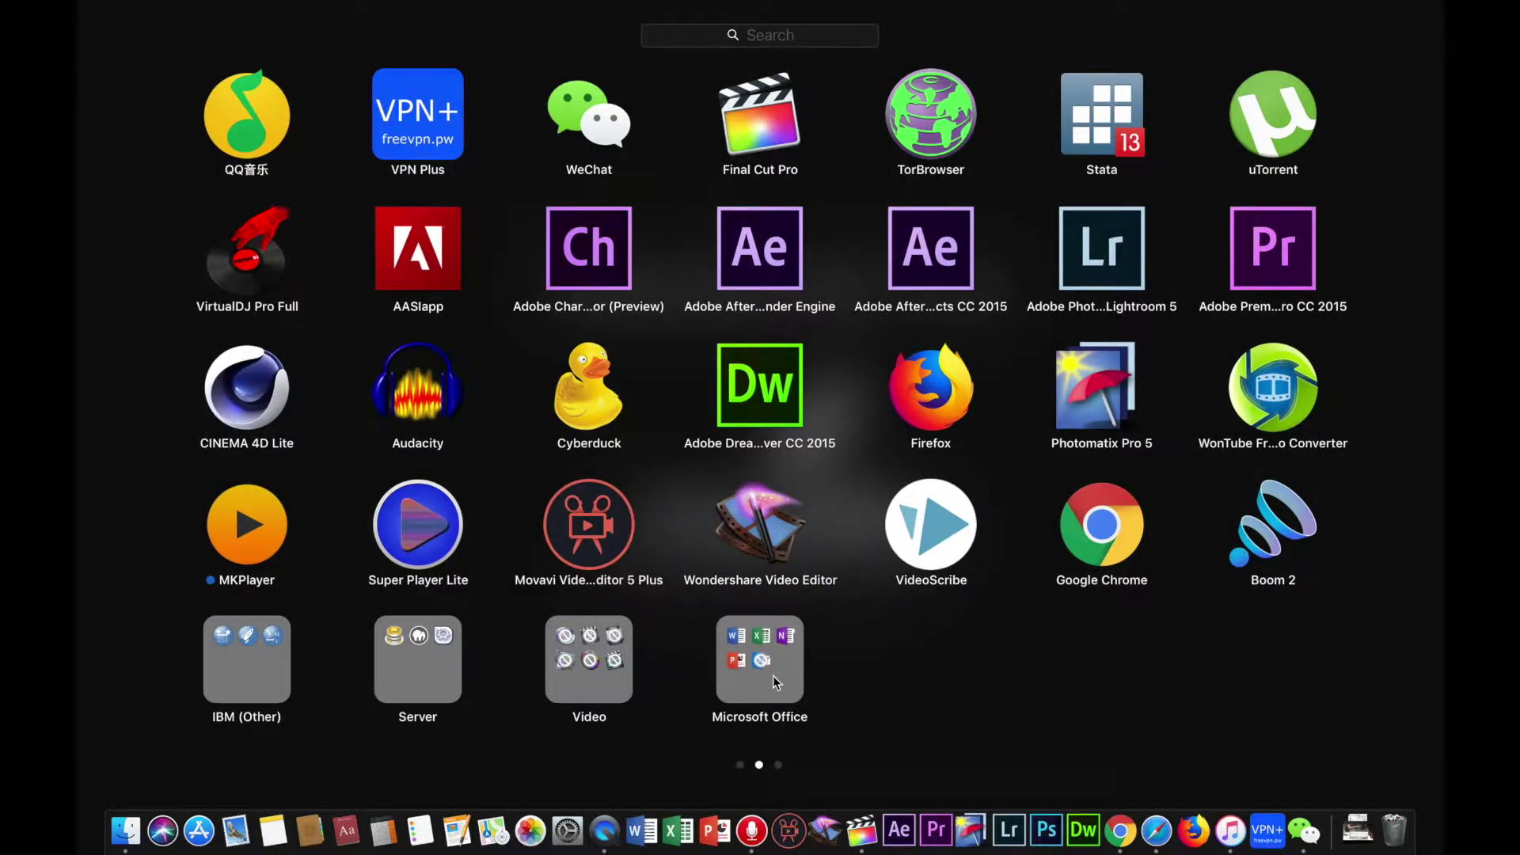
pyautogui.click(773, 679)
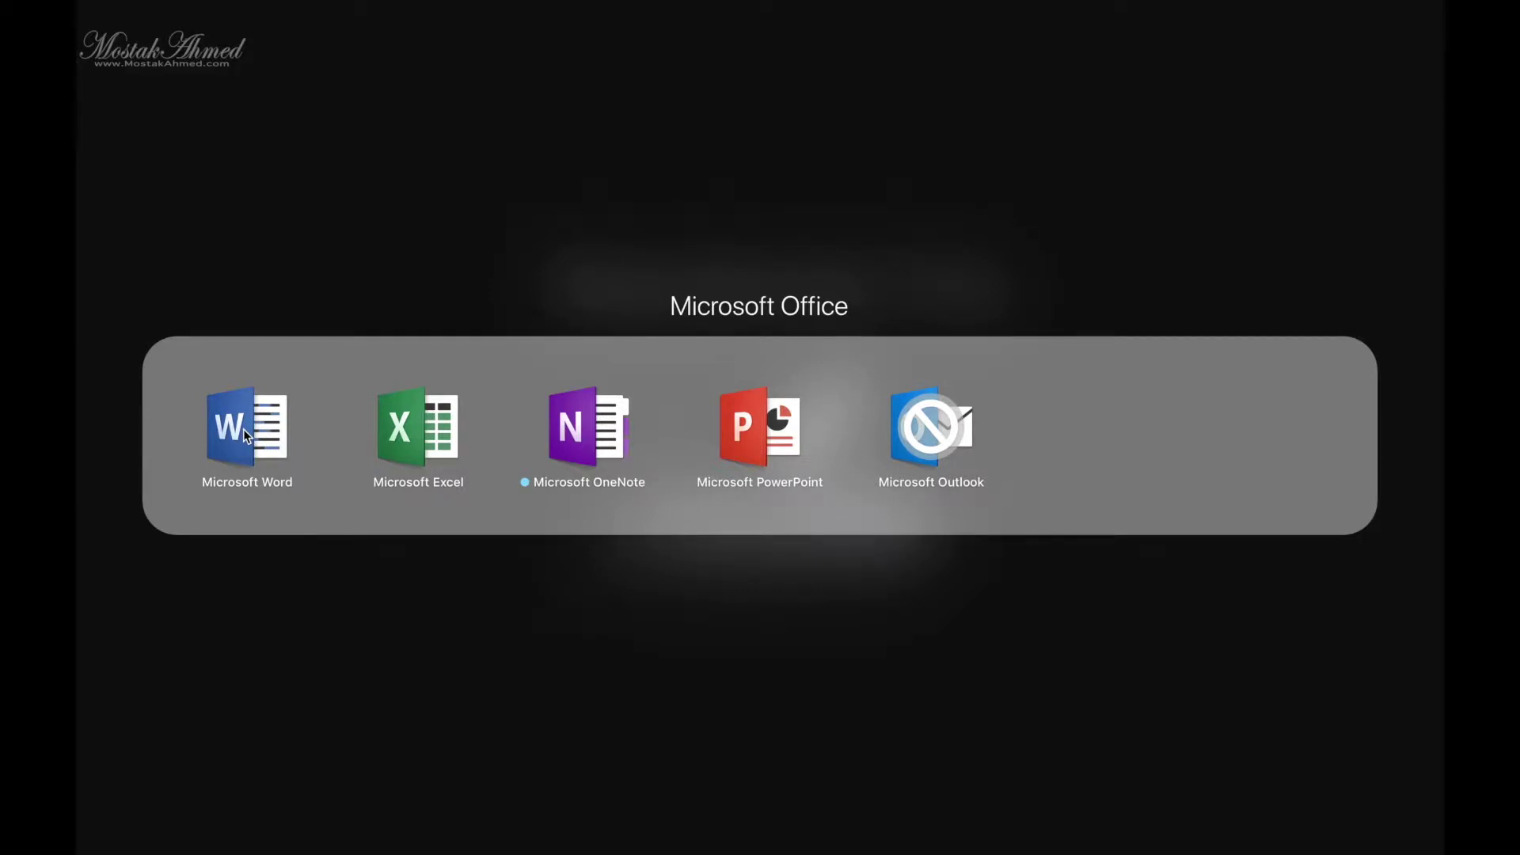
# Launch Microsoft Word and browse its template gallery, including Blank Document, Take Notes and Calendar
pyautogui.click(243, 429)
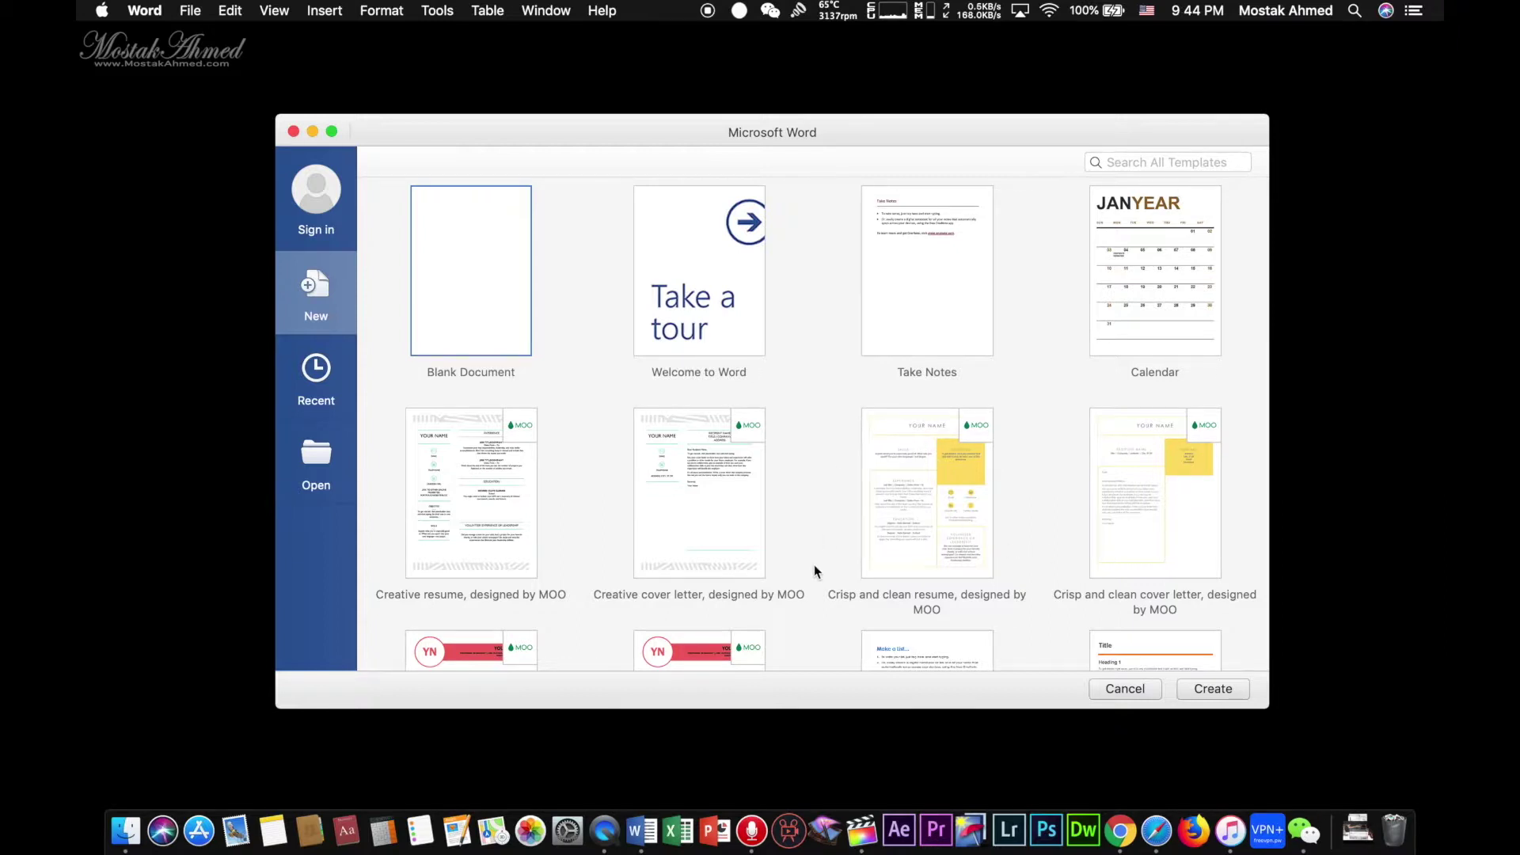
pyautogui.scroll(-3, 815, 572)
pyautogui.scroll(-3, 814, 564)
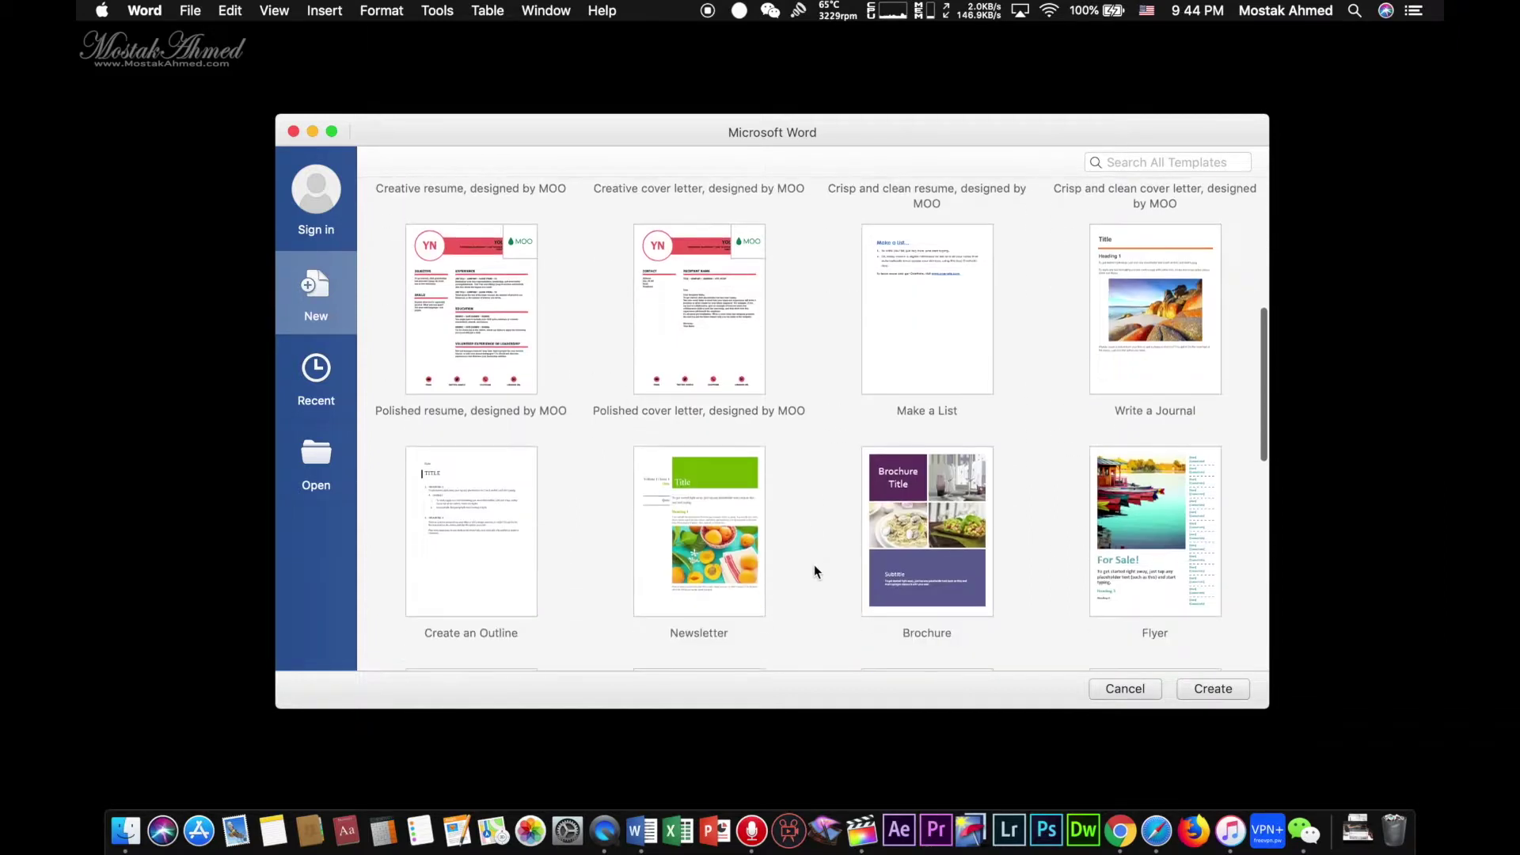
pyautogui.scroll(-3, 814, 564)
pyautogui.scroll(3, 814, 564)
pyautogui.scroll(10, 814, 564)
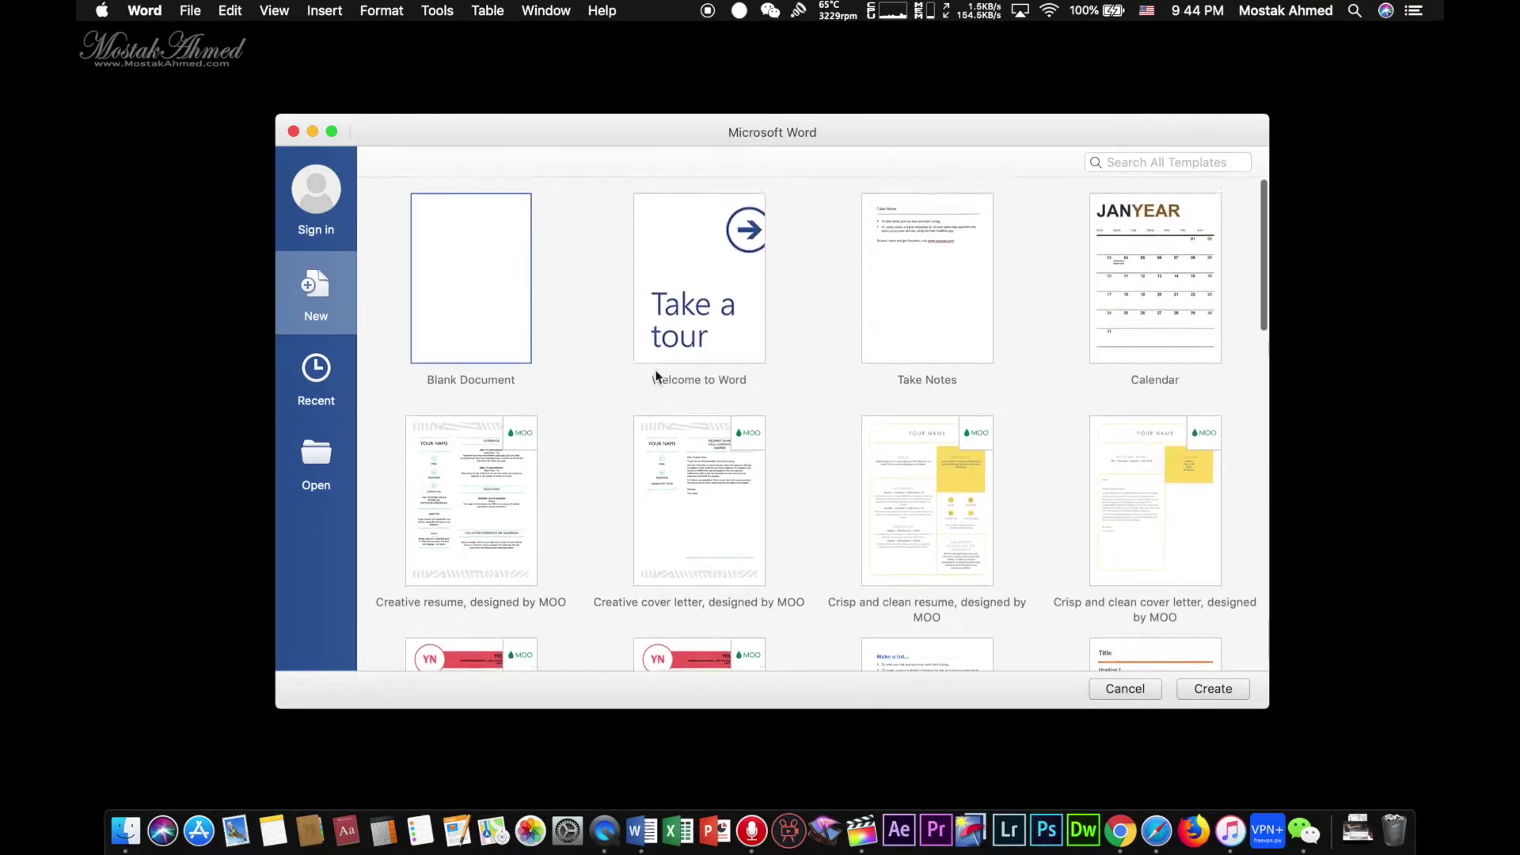
pyautogui.scroll(-8, 806, 544)
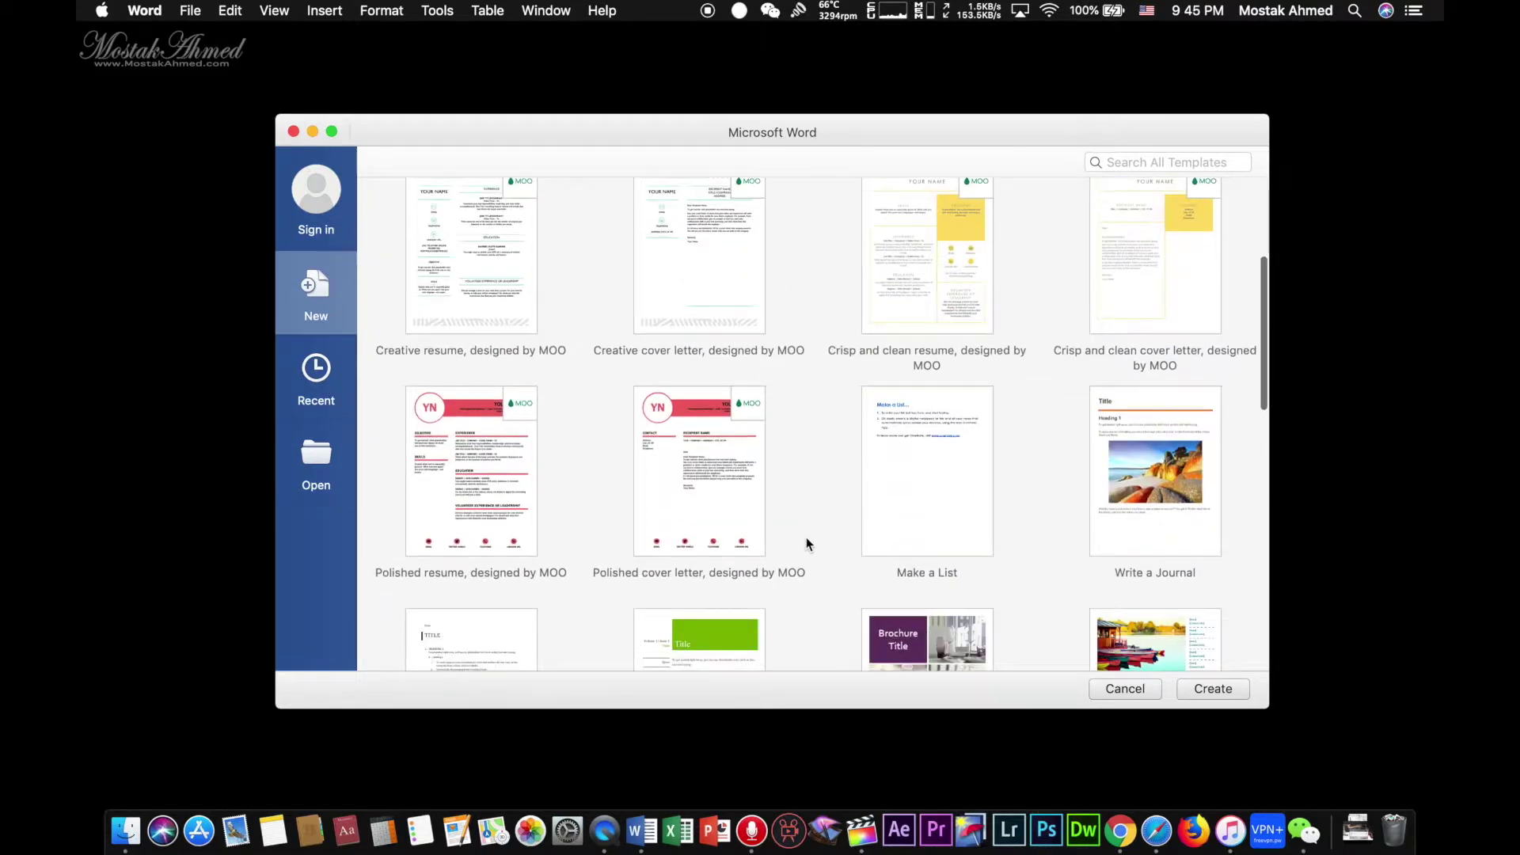
pyautogui.scroll(3, 806, 543)
pyautogui.scroll(1, 806, 544)
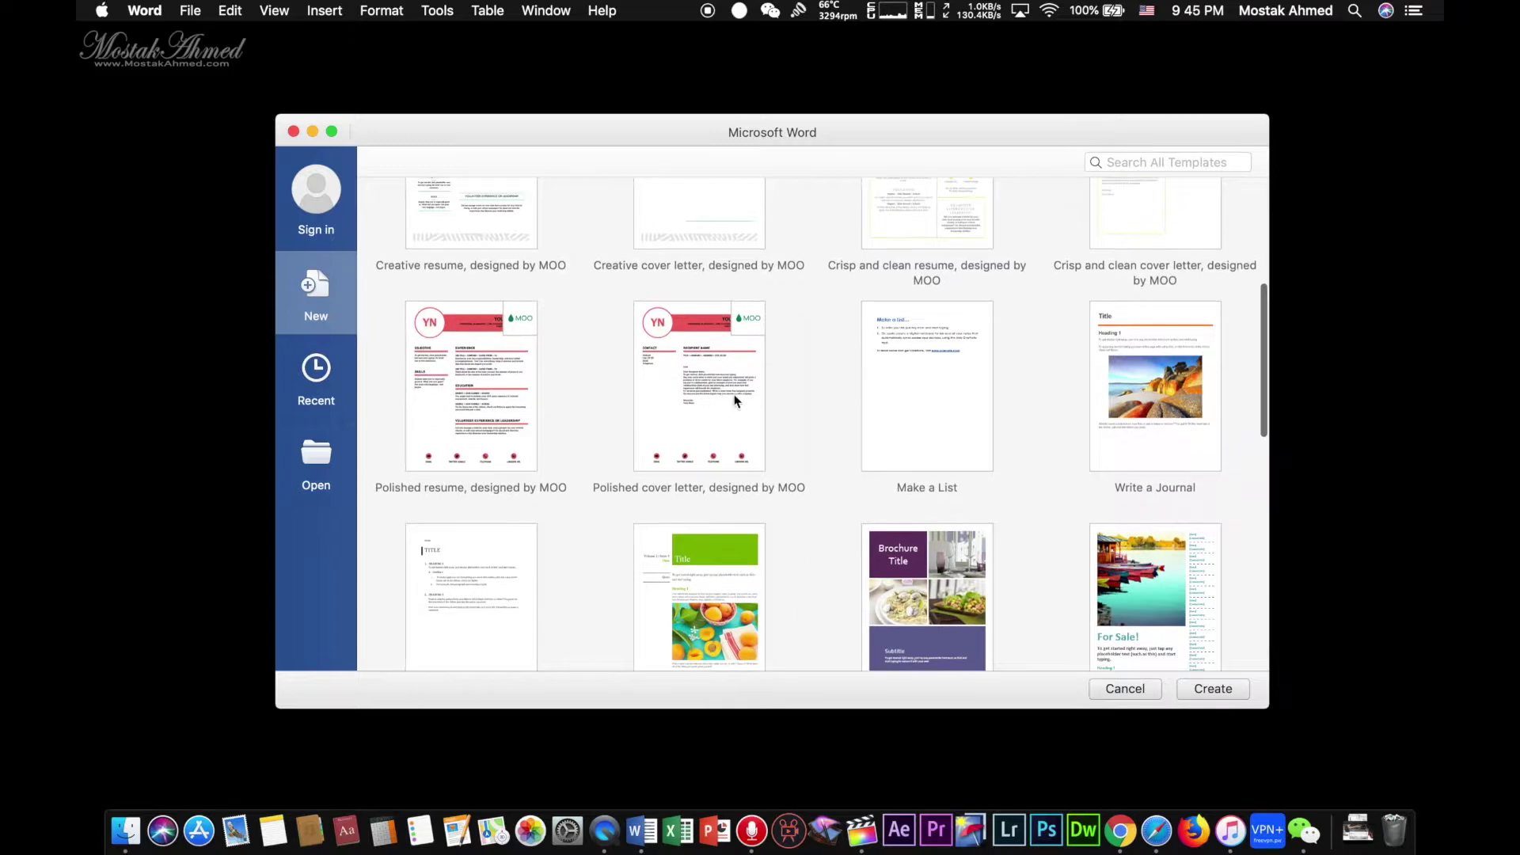
pyautogui.scroll(3, 812, 408)
pyautogui.scroll(2, 812, 403)
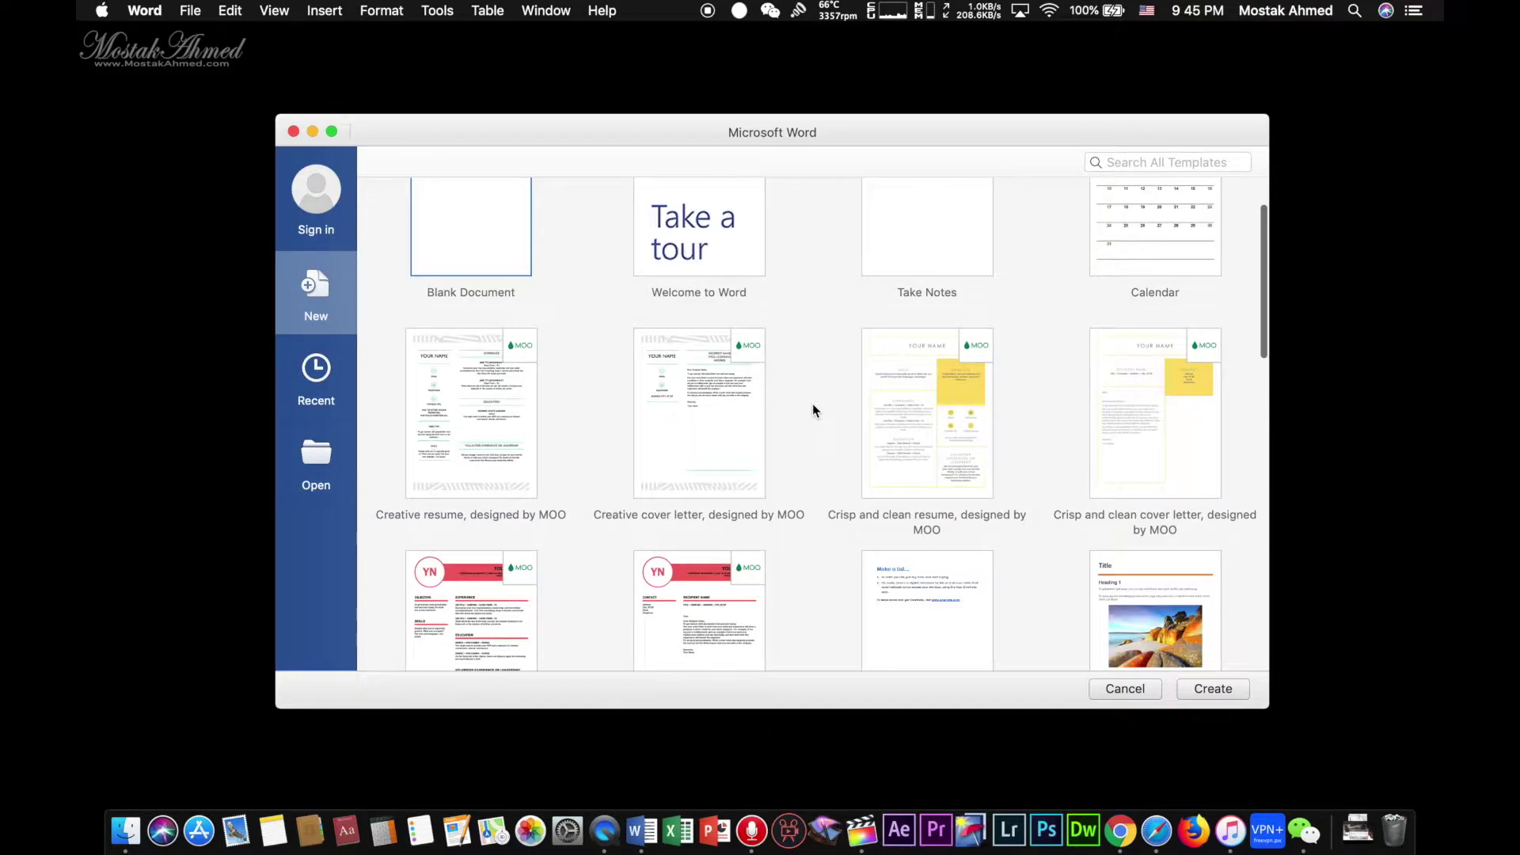
pyautogui.scroll(1, 812, 402)
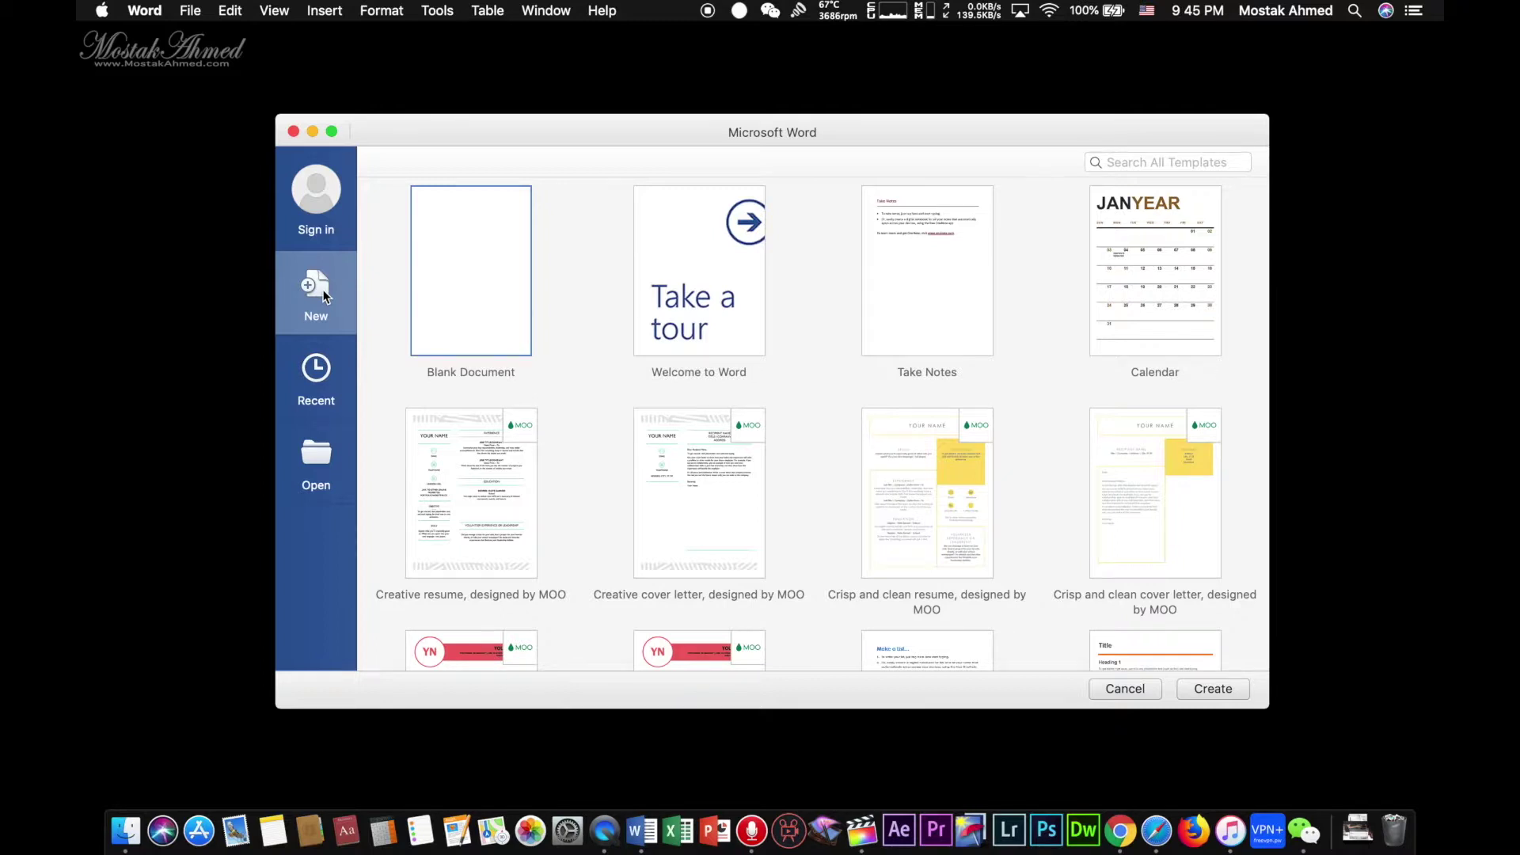
pyautogui.click(316, 370)
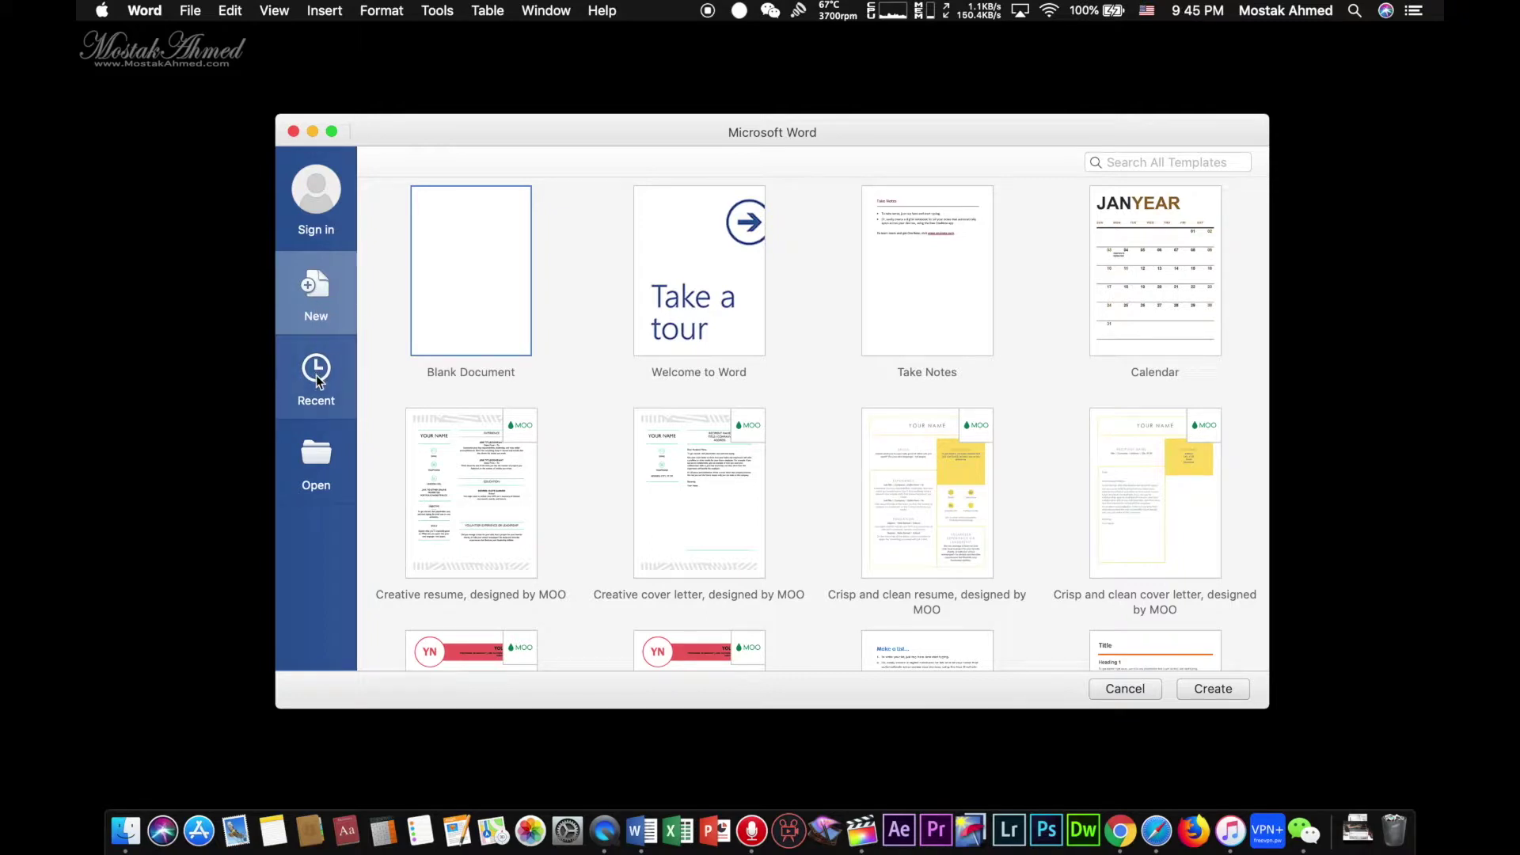
pyautogui.click(316, 374)
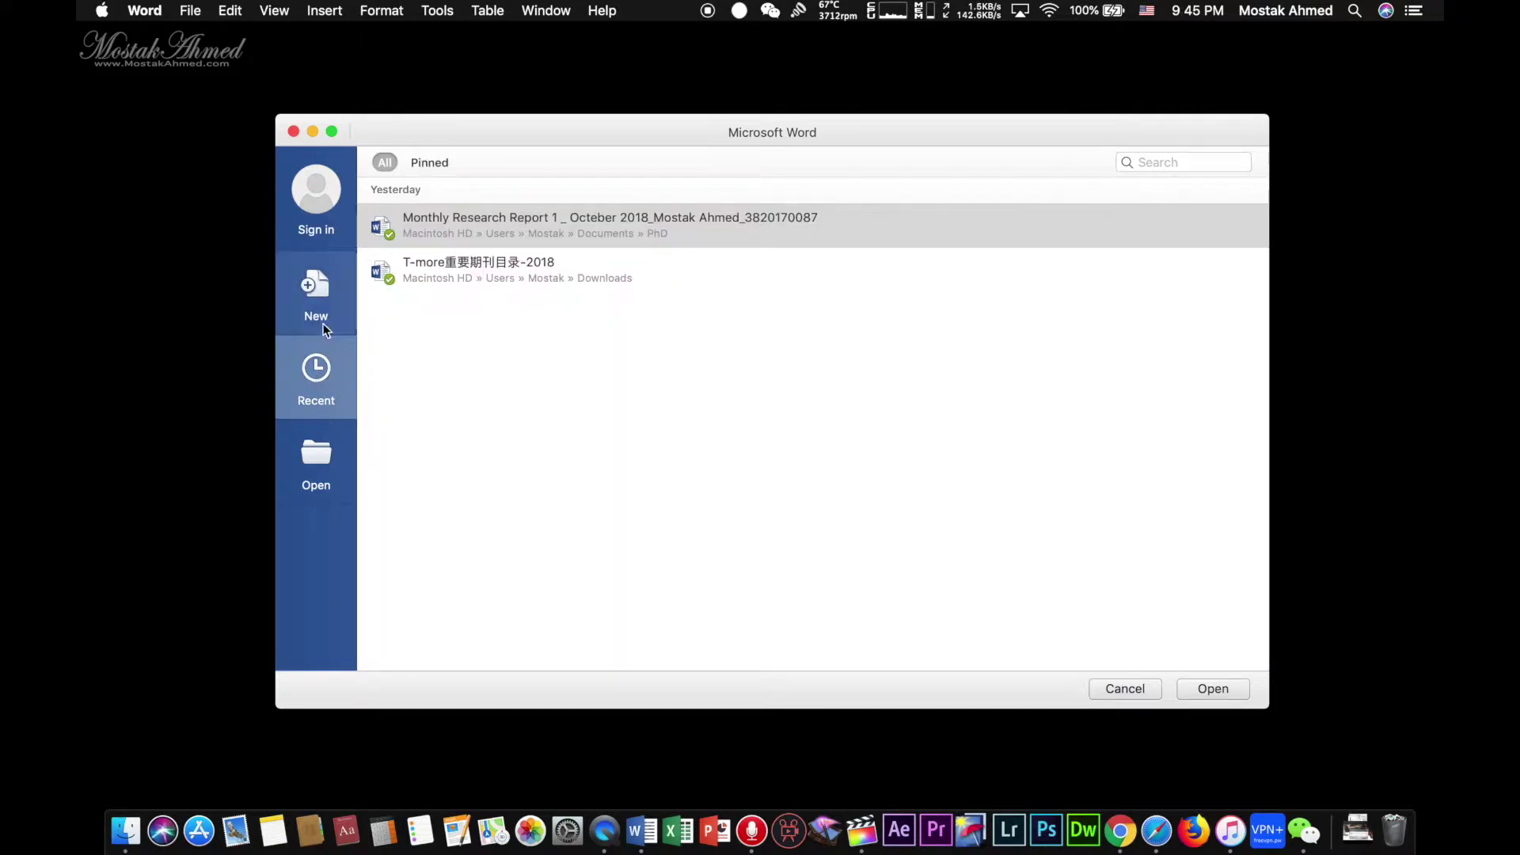
pyautogui.click(317, 462)
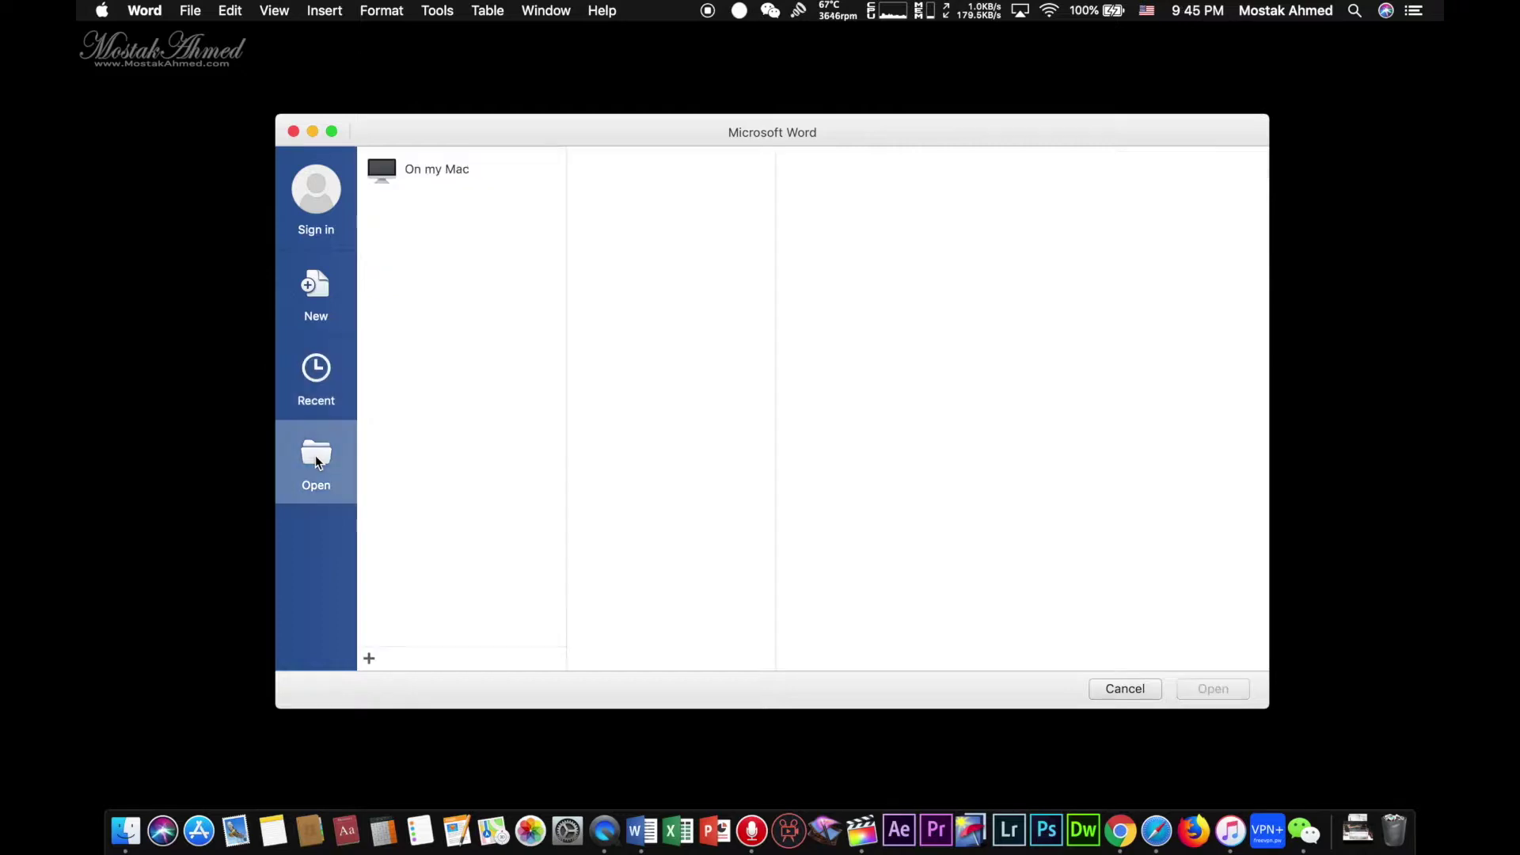
pyautogui.click(321, 289)
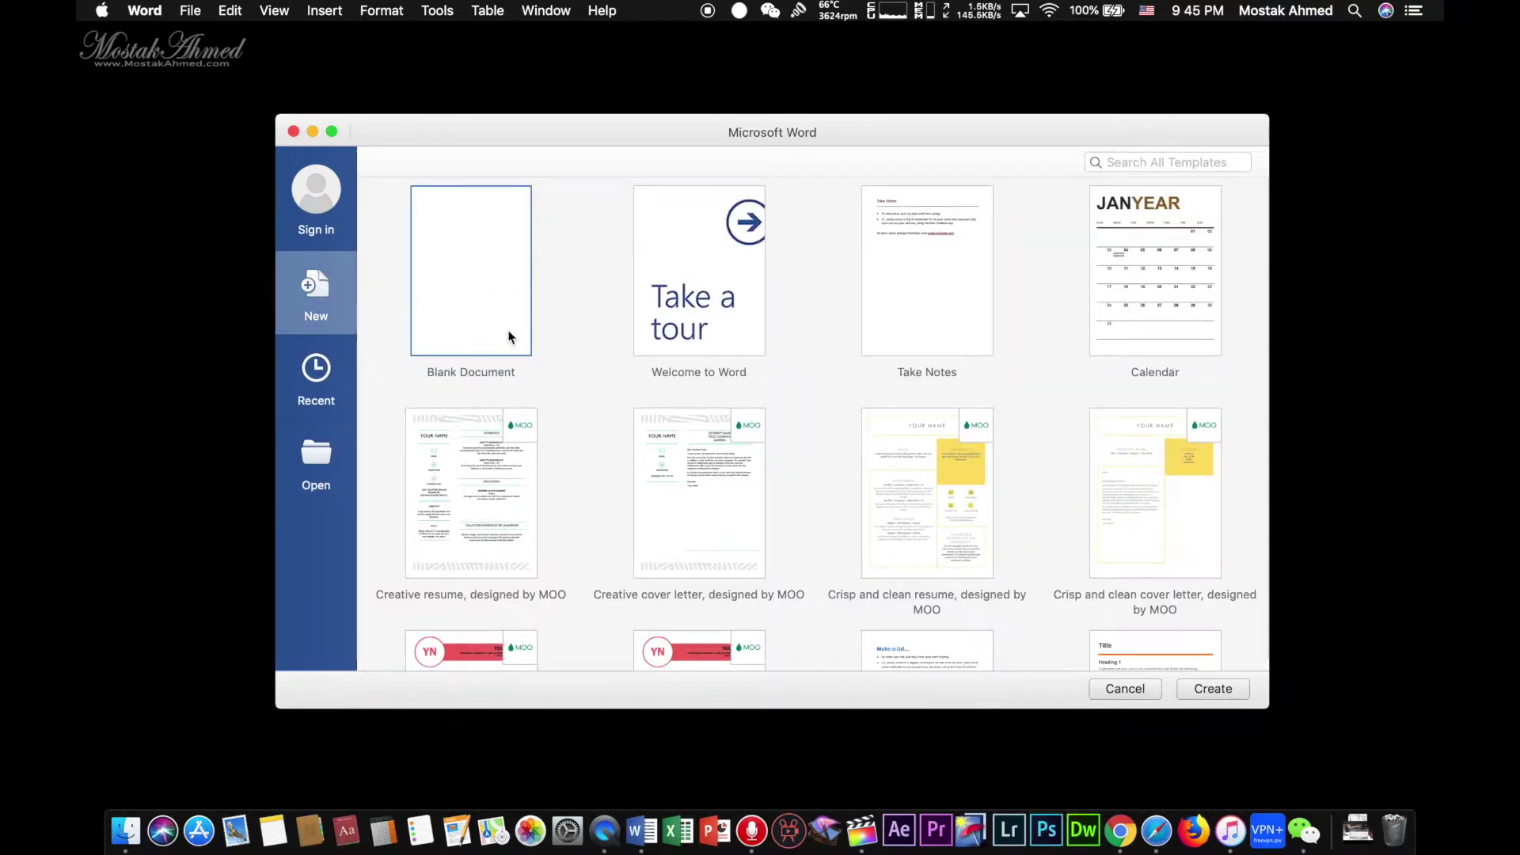
# Create a blank Document1, maximize its window, and briefly view then dismiss the template gallery
pyautogui.click(1227, 687)
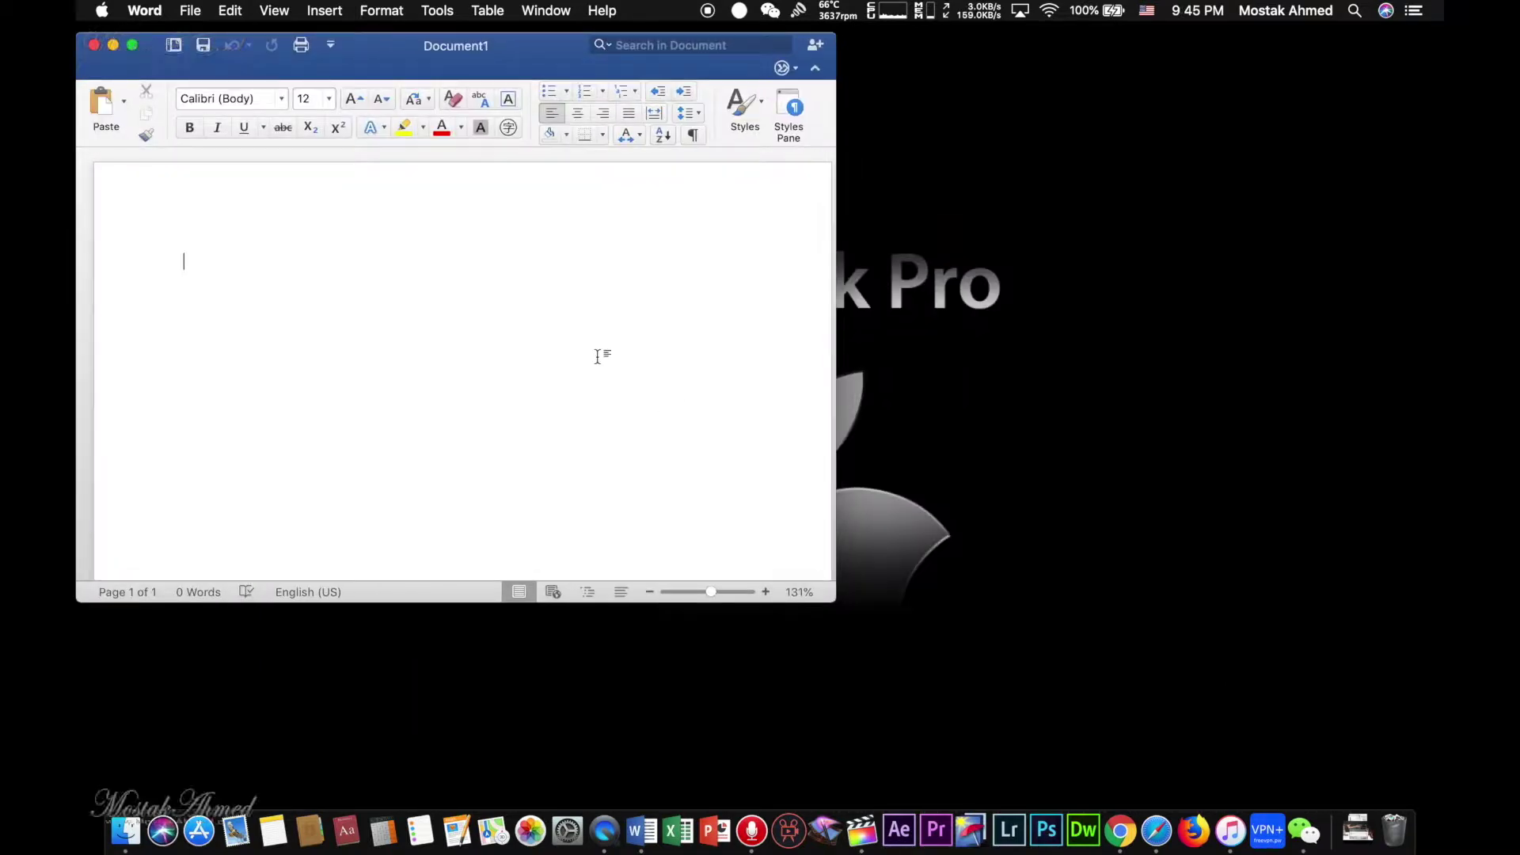
pyautogui.click(132, 45)
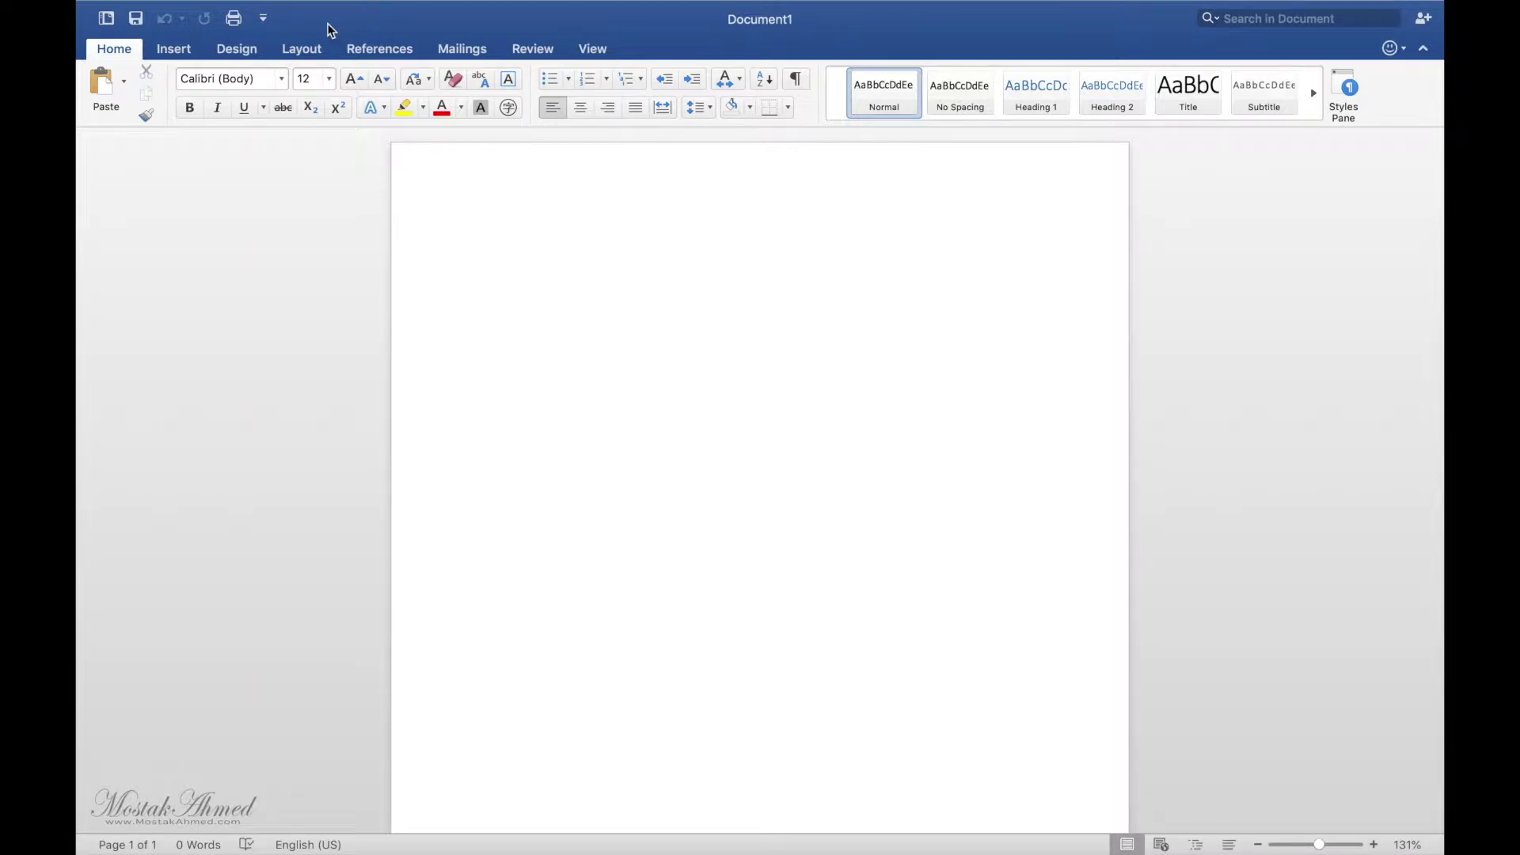
pyautogui.click(110, 22)
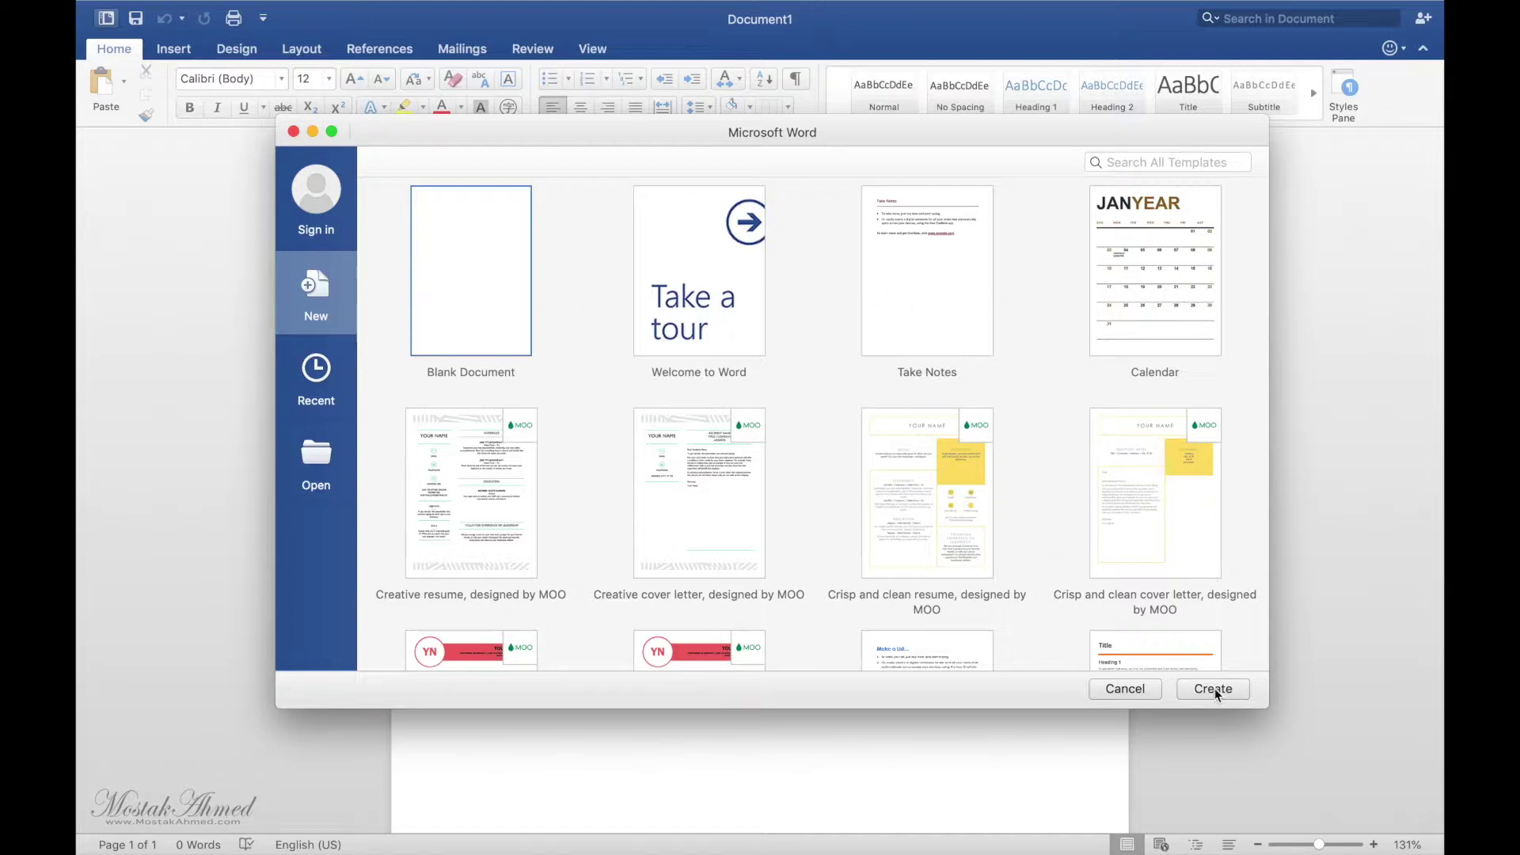
pyautogui.click(293, 131)
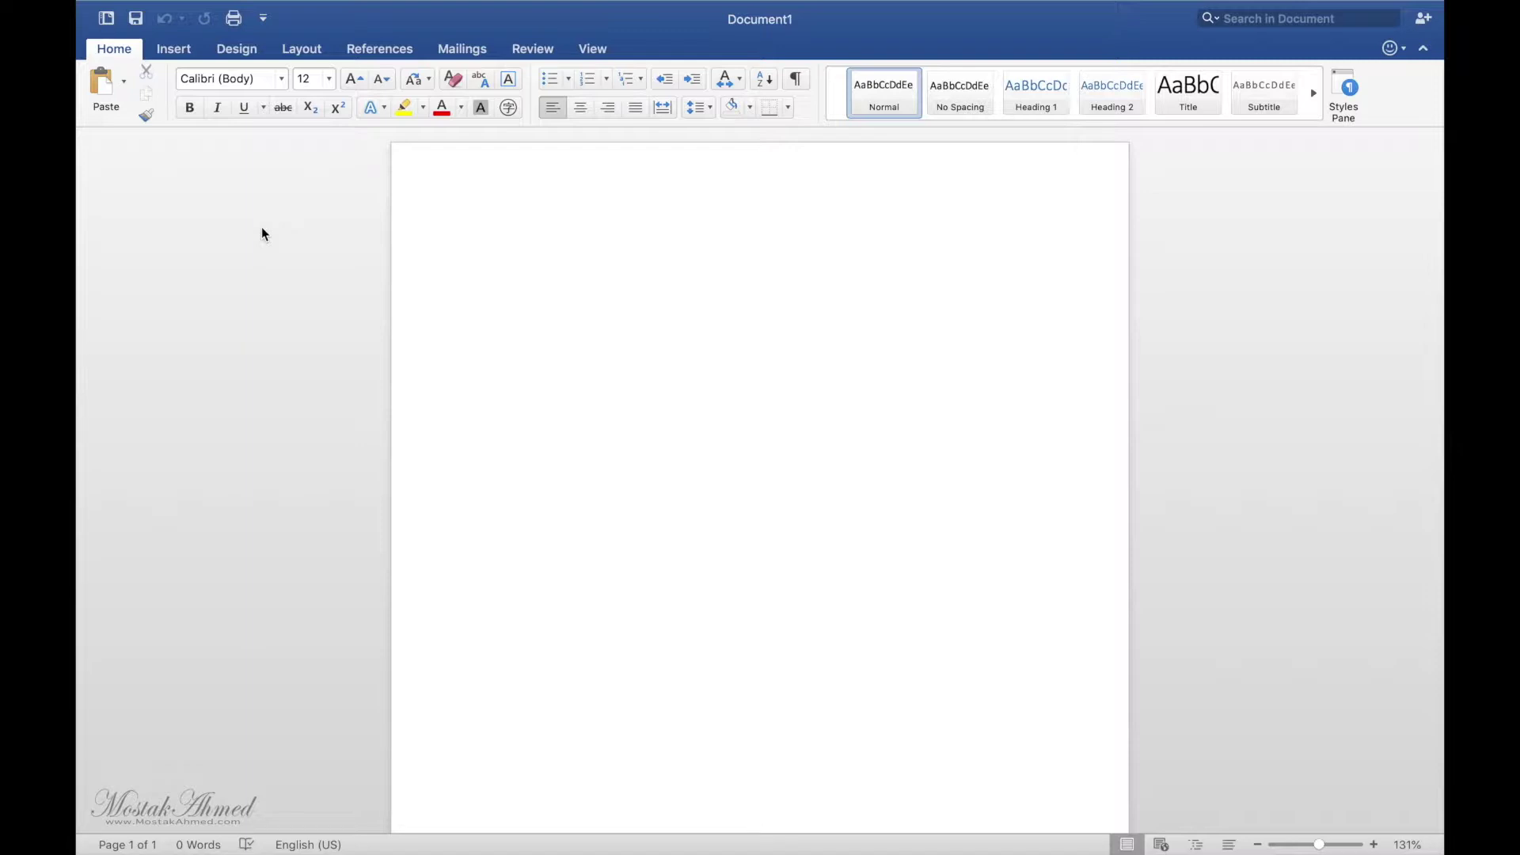
# Name the document 'Test Doc' in Save As, keeping Desktop as the location
pyautogui.click(137, 20)
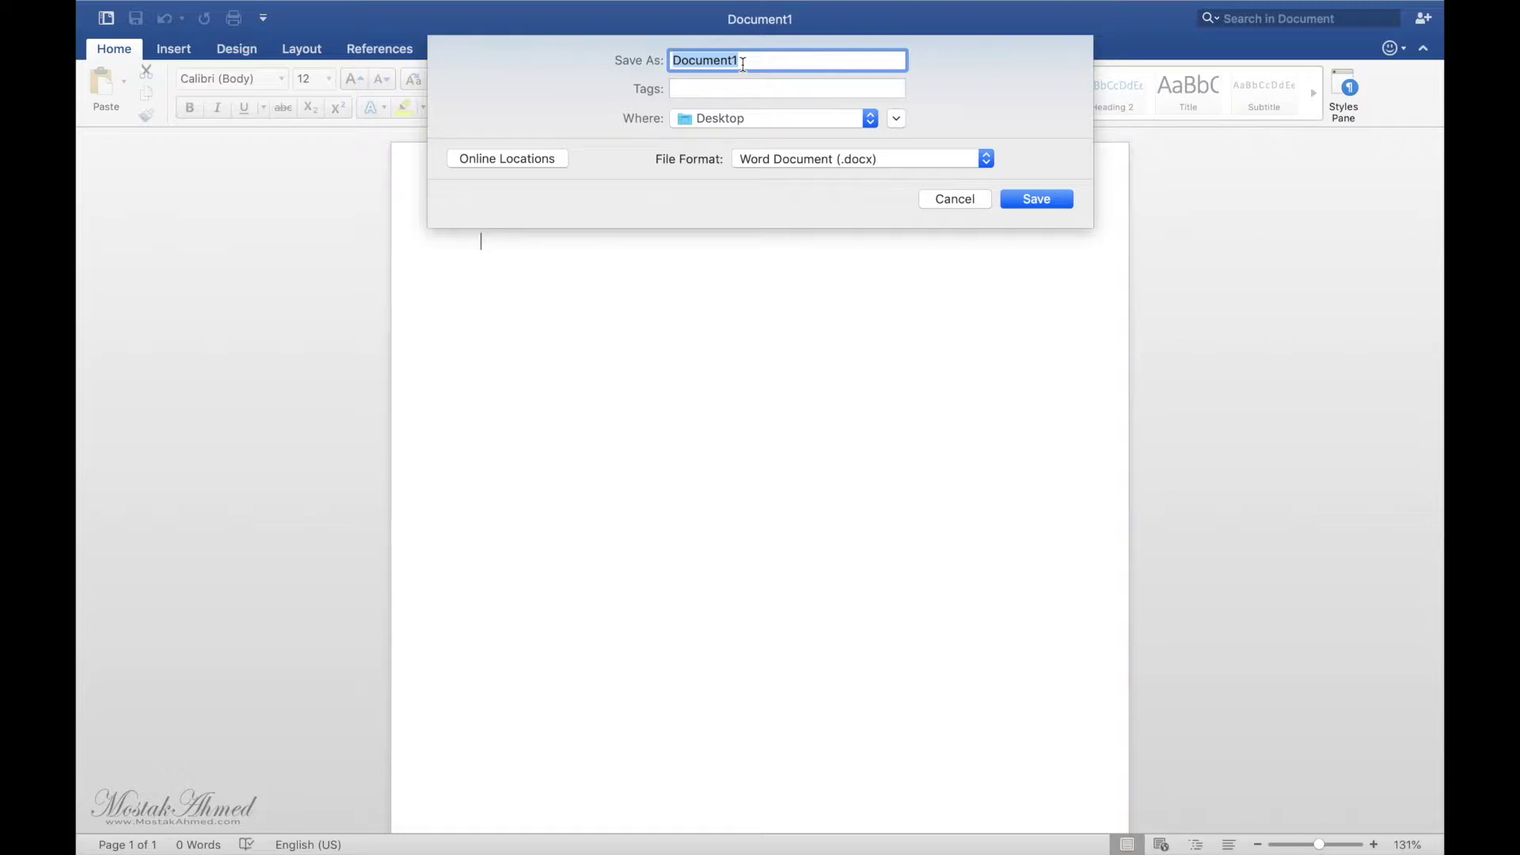
pyautogui.write('Test ')
pyautogui.write('Doc')
pyautogui.click(870, 121)
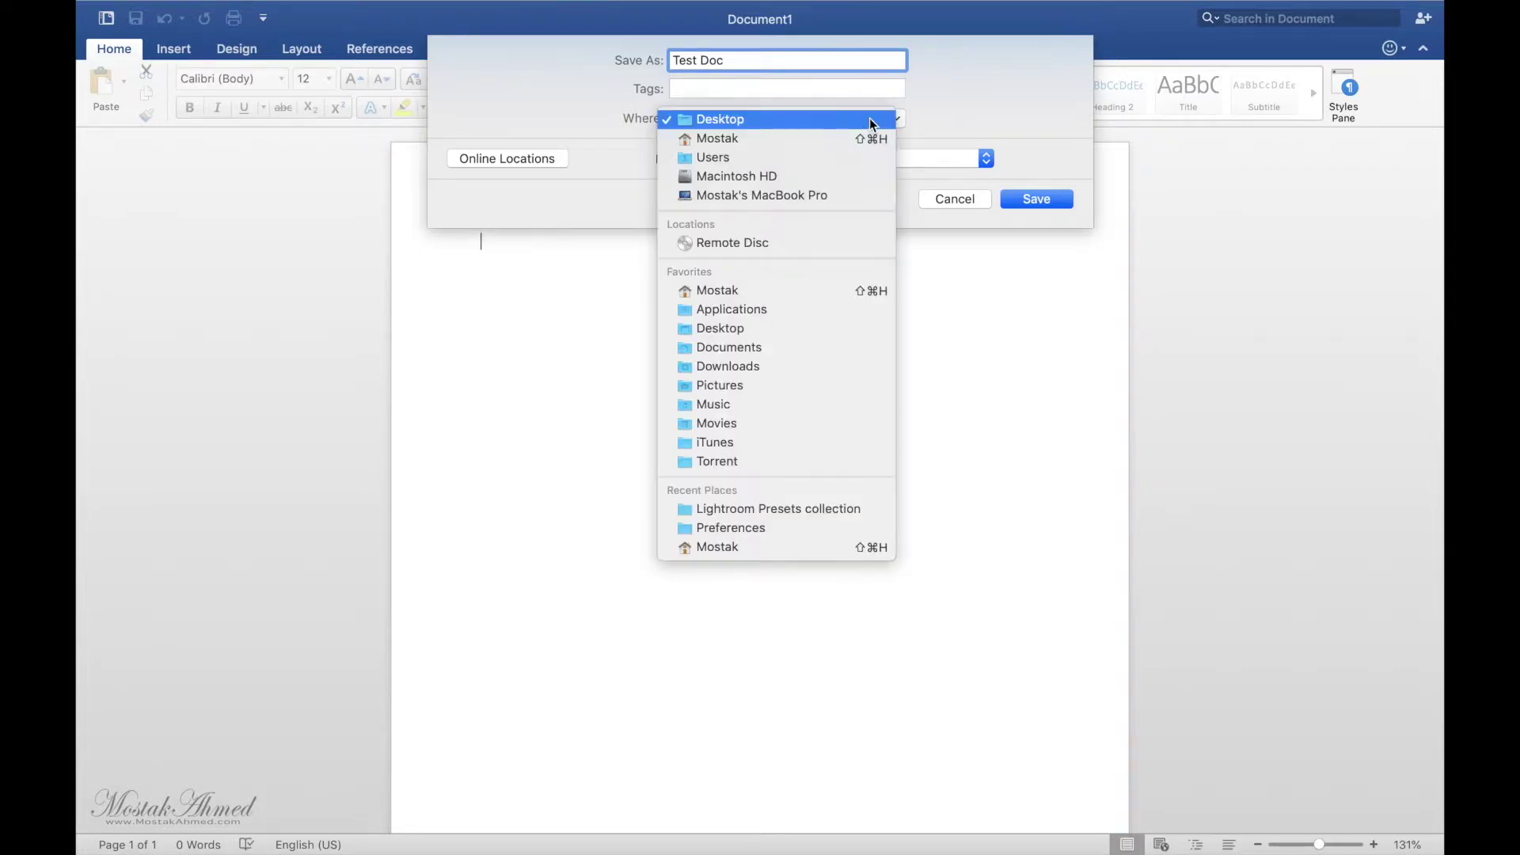
pyautogui.click(975, 108)
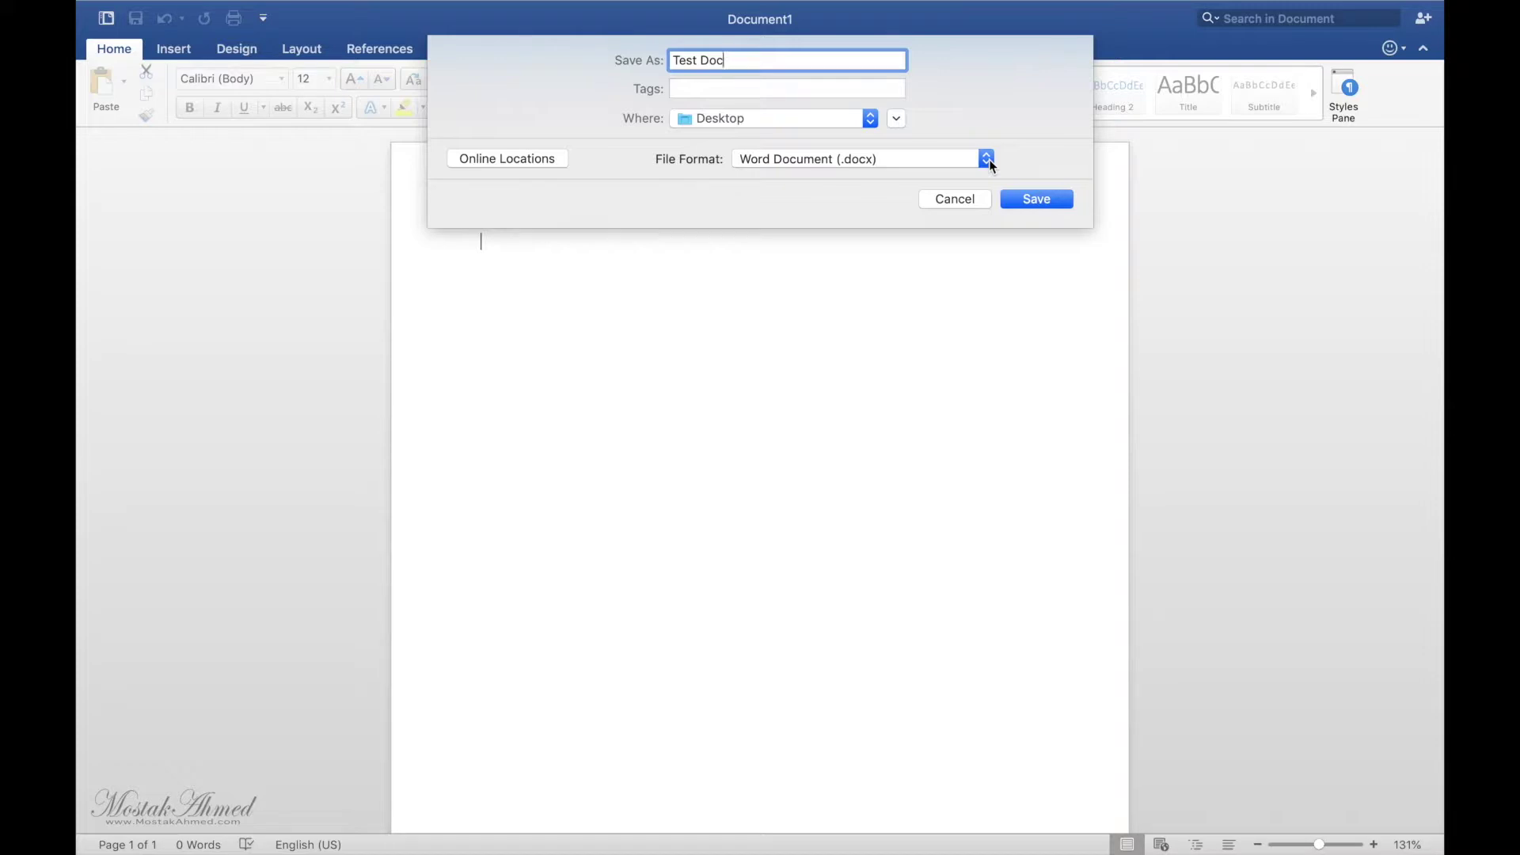
# Keep the Word Document (.docx) format and save Test Doc to the Desktop
pyautogui.click(989, 162)
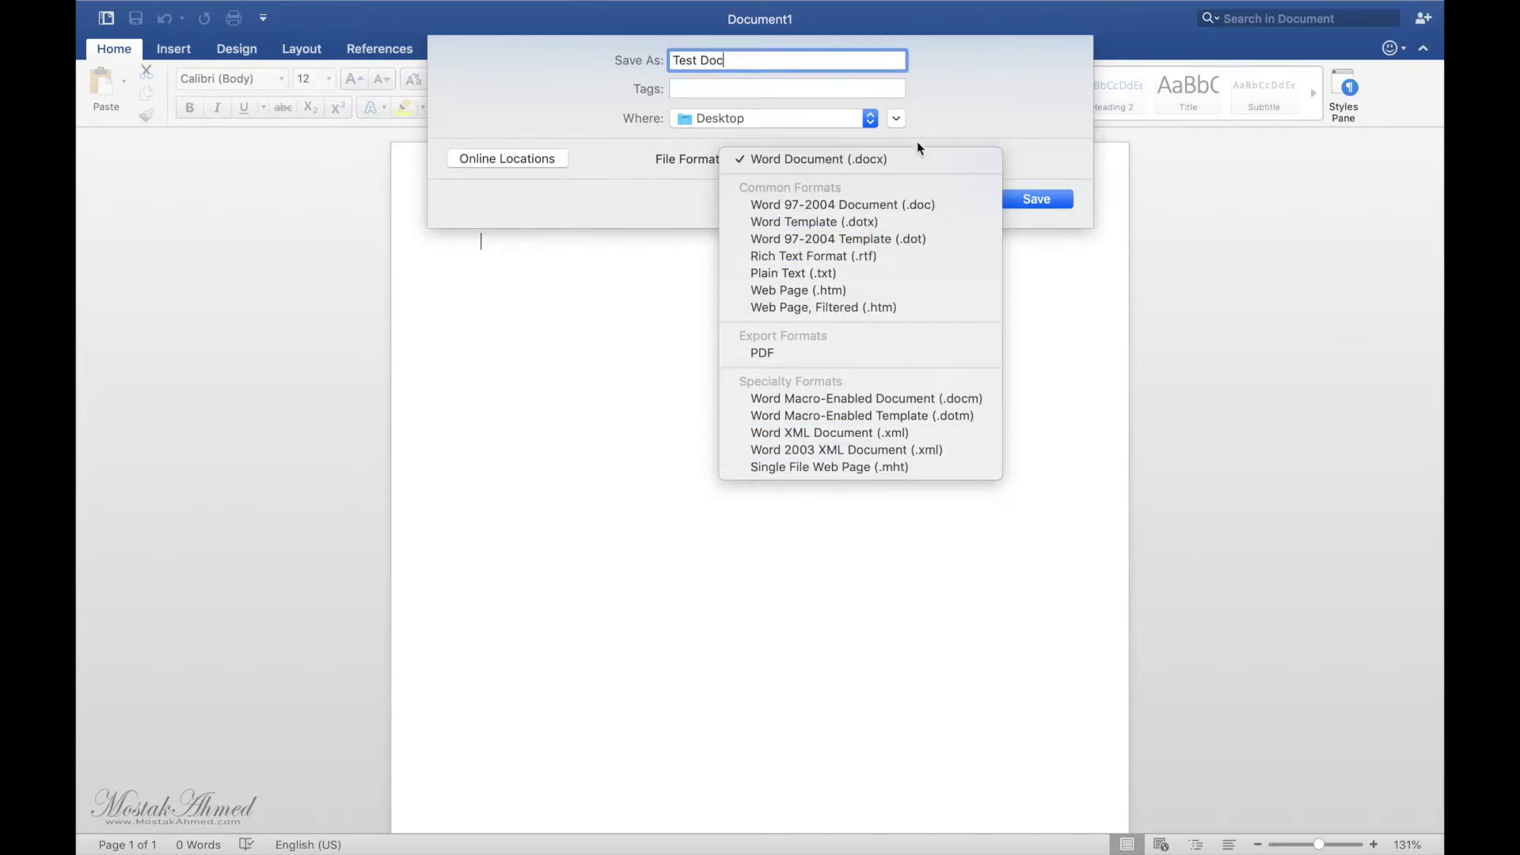
pyautogui.click(866, 159)
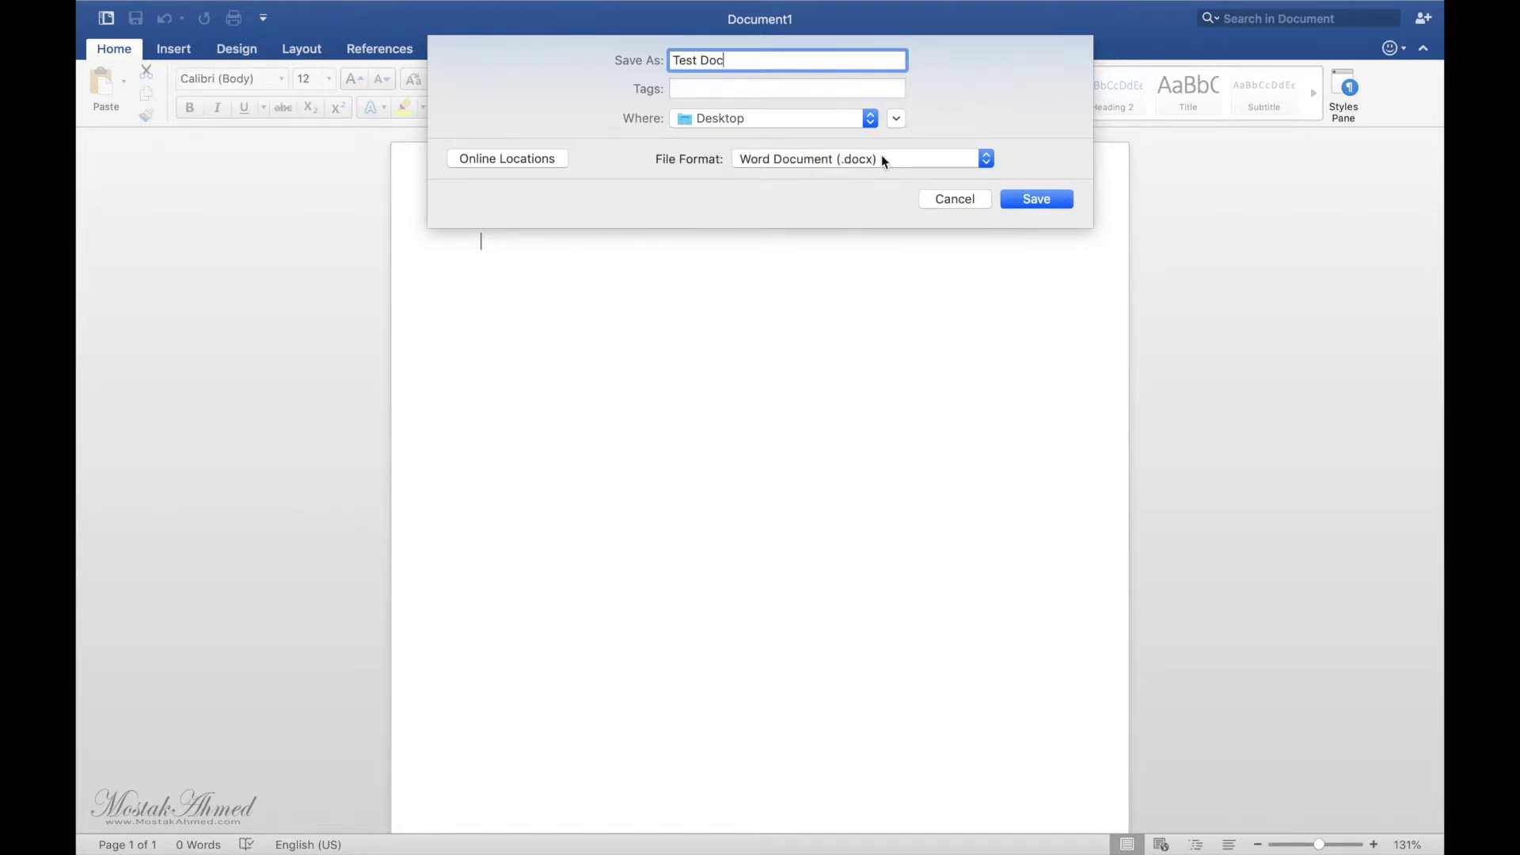
pyautogui.click(1042, 205)
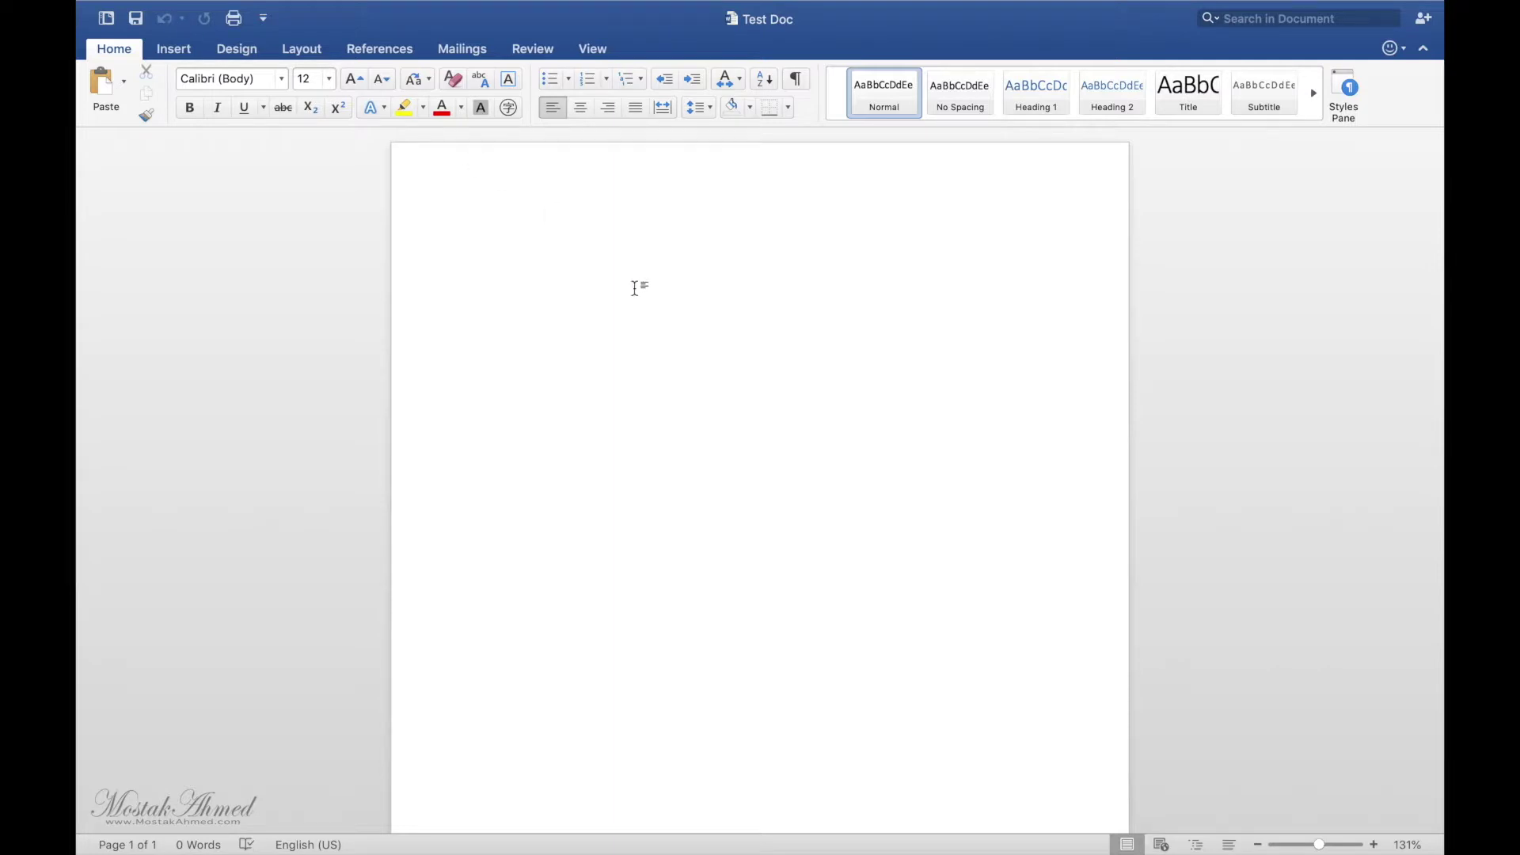
# Undo the throwaway text 'hgfhvsdhjgv', then type 'Hi, how are you' on the page
pyautogui.write('hgfhvsdhjgv')
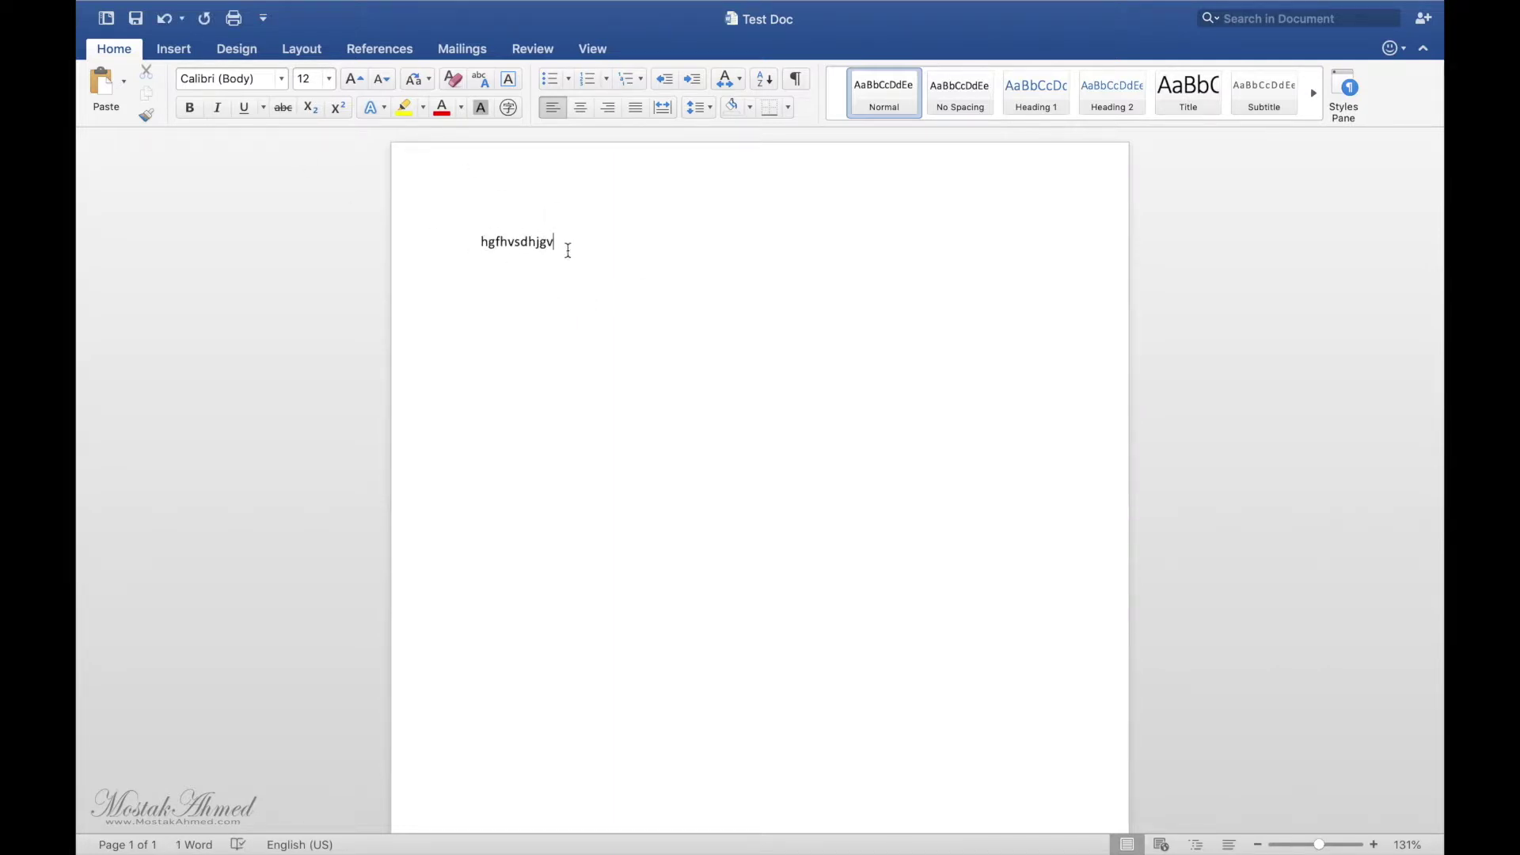
pyautogui.moveTo(557, 241); pyautogui.dragTo(468, 240)
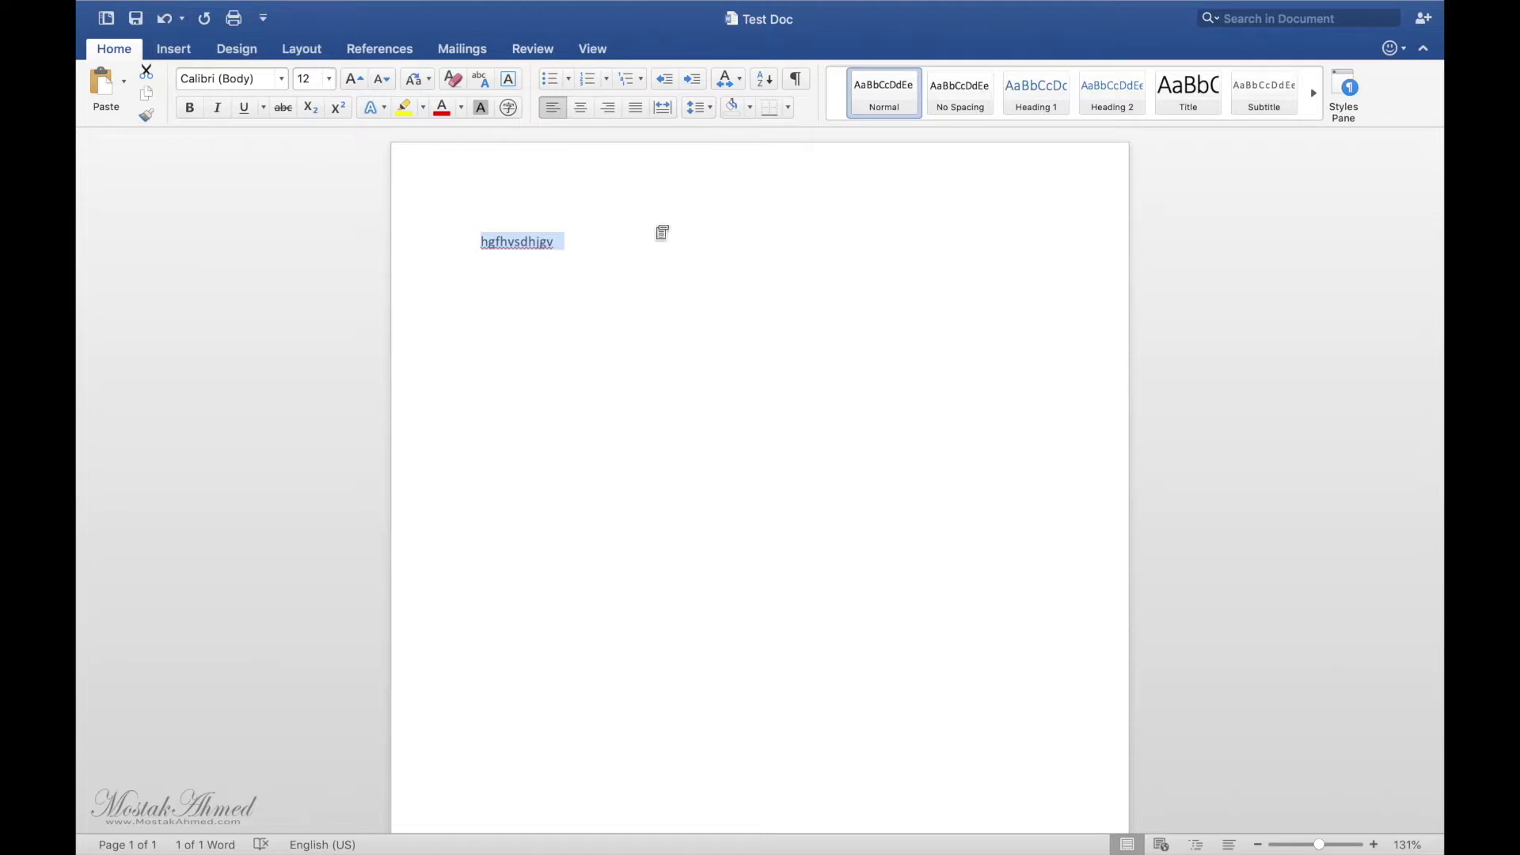
pyautogui.click(663, 231)
pyautogui.click(164, 18)
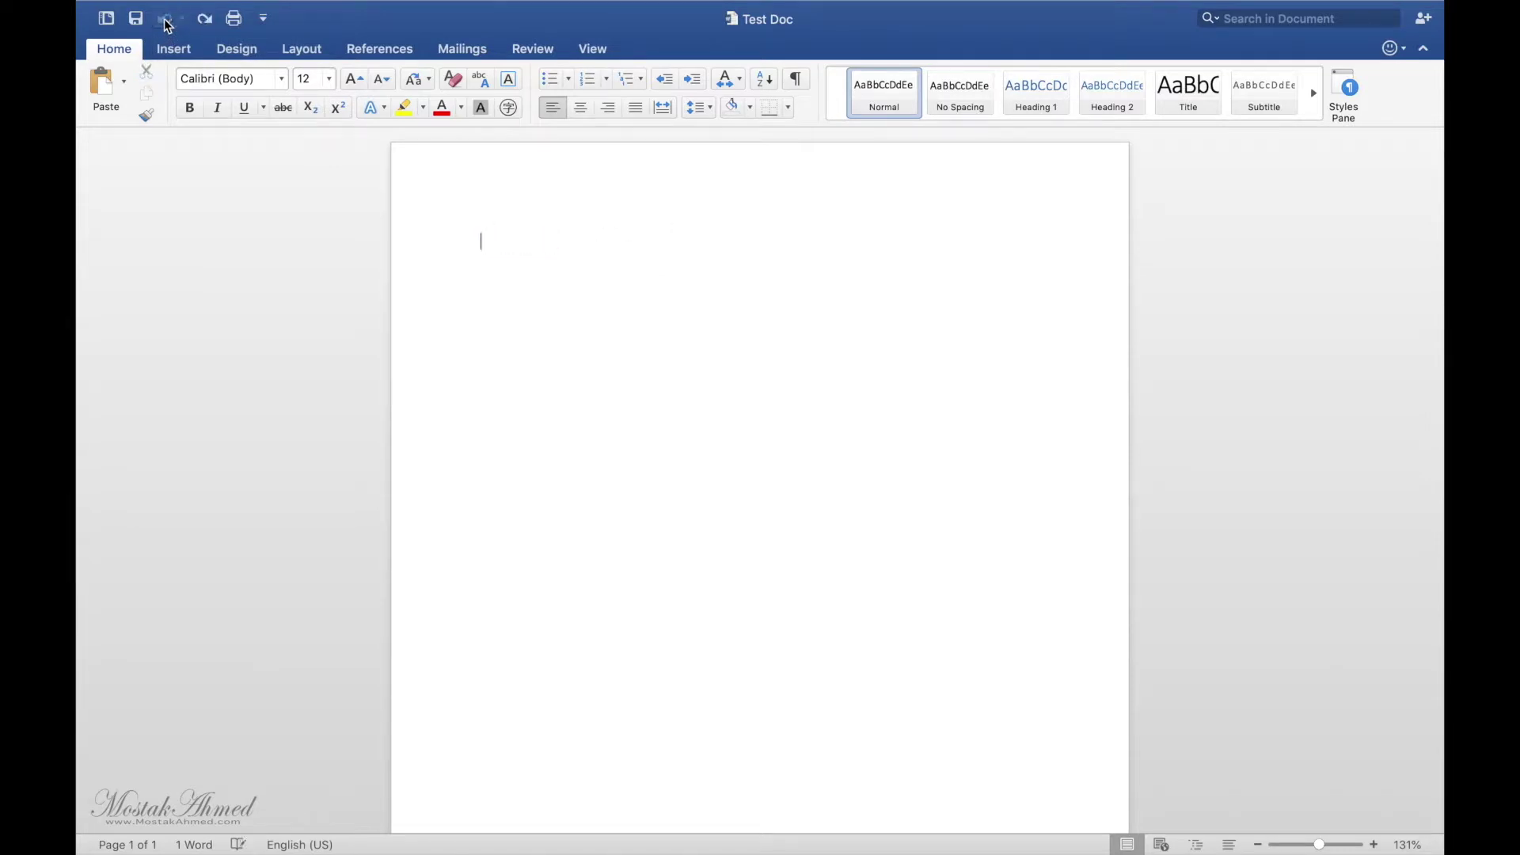
pyautogui.click(494, 238)
pyautogui.write('Hi,')
pyautogui.write(' how are you')
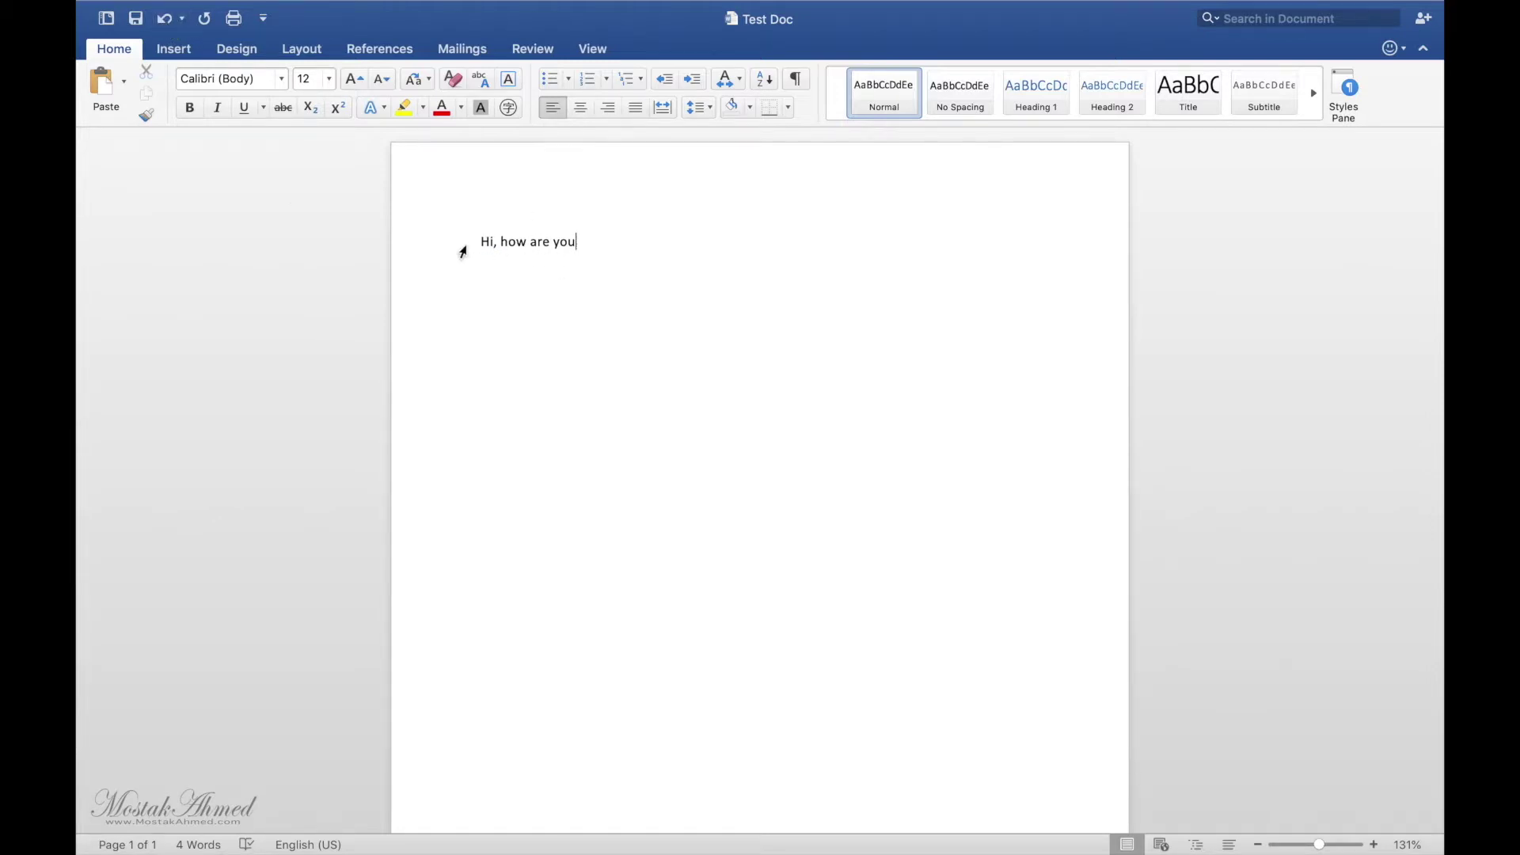
# Undo the greeting line completely, redo it back to 'Hi, how are you', and bring up Print
pyautogui.click(163, 21)
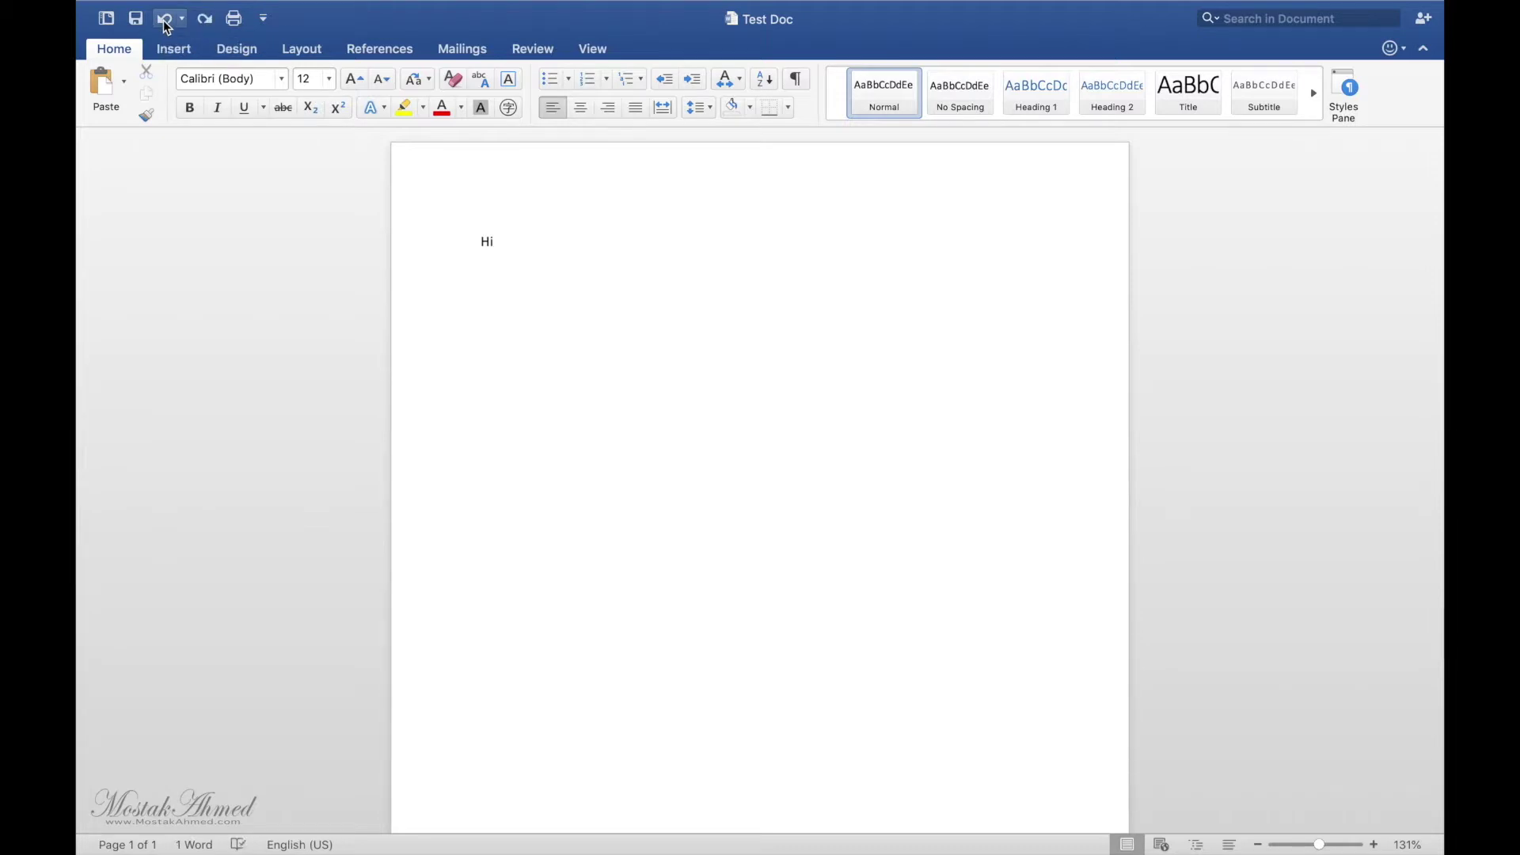
pyautogui.click(163, 20)
pyautogui.click(163, 21)
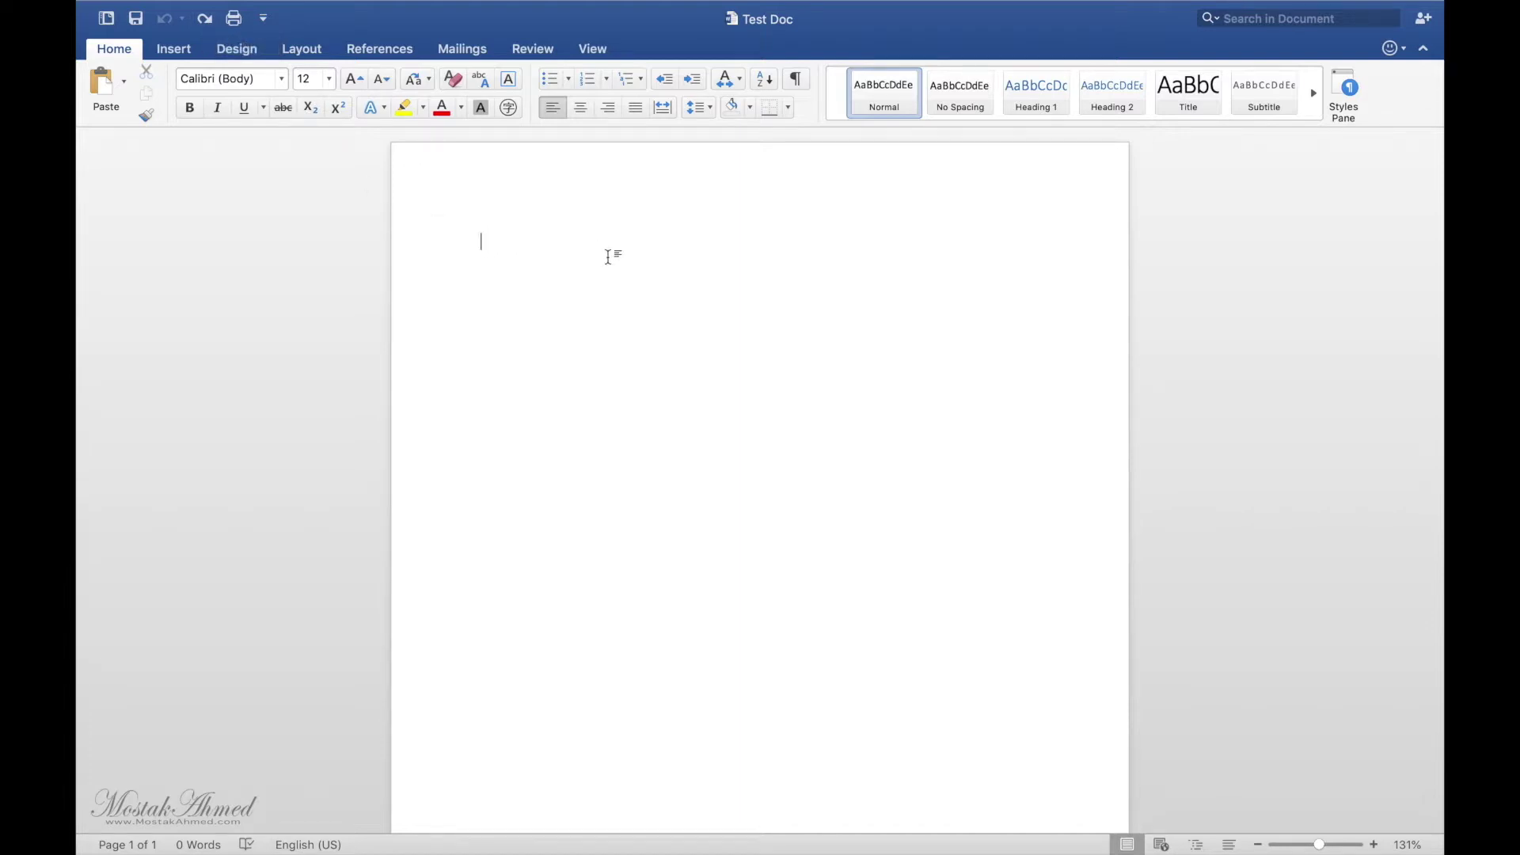
pyautogui.click(205, 18)
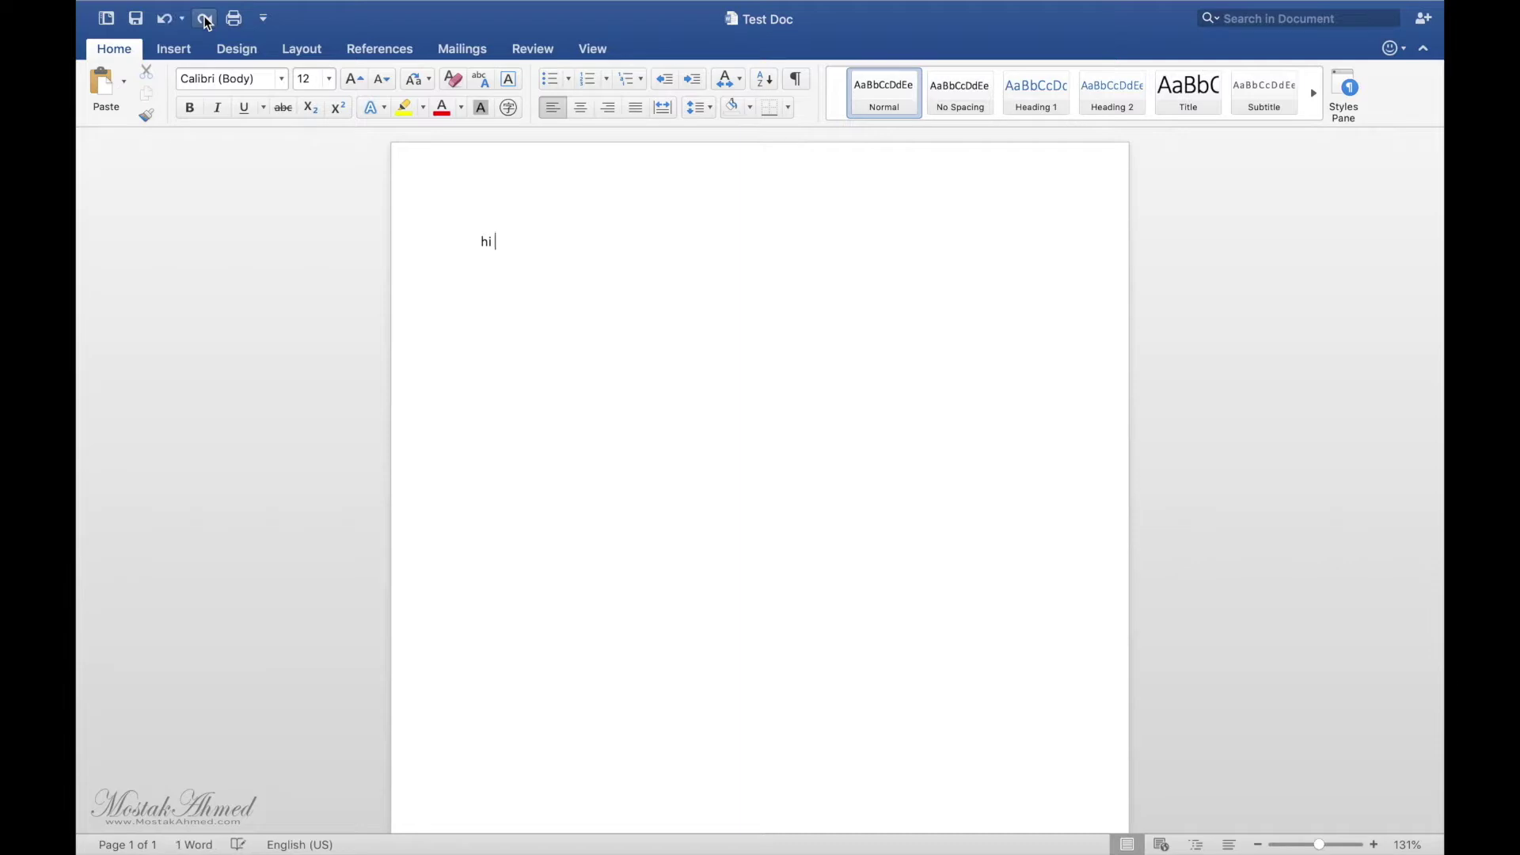
pyautogui.click(205, 18)
pyautogui.click(205, 18)
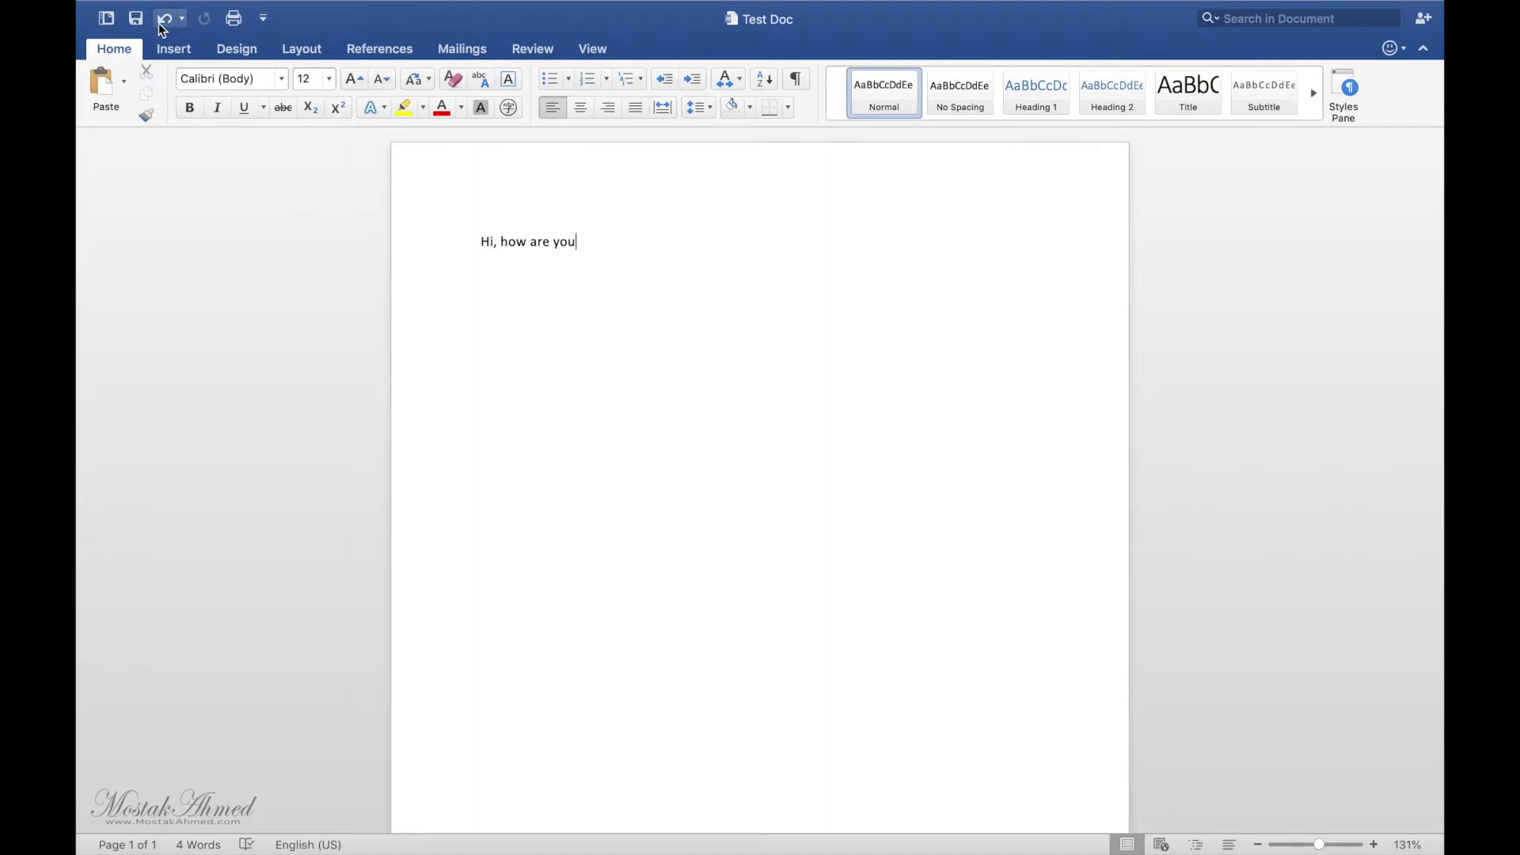
pyautogui.click(234, 26)
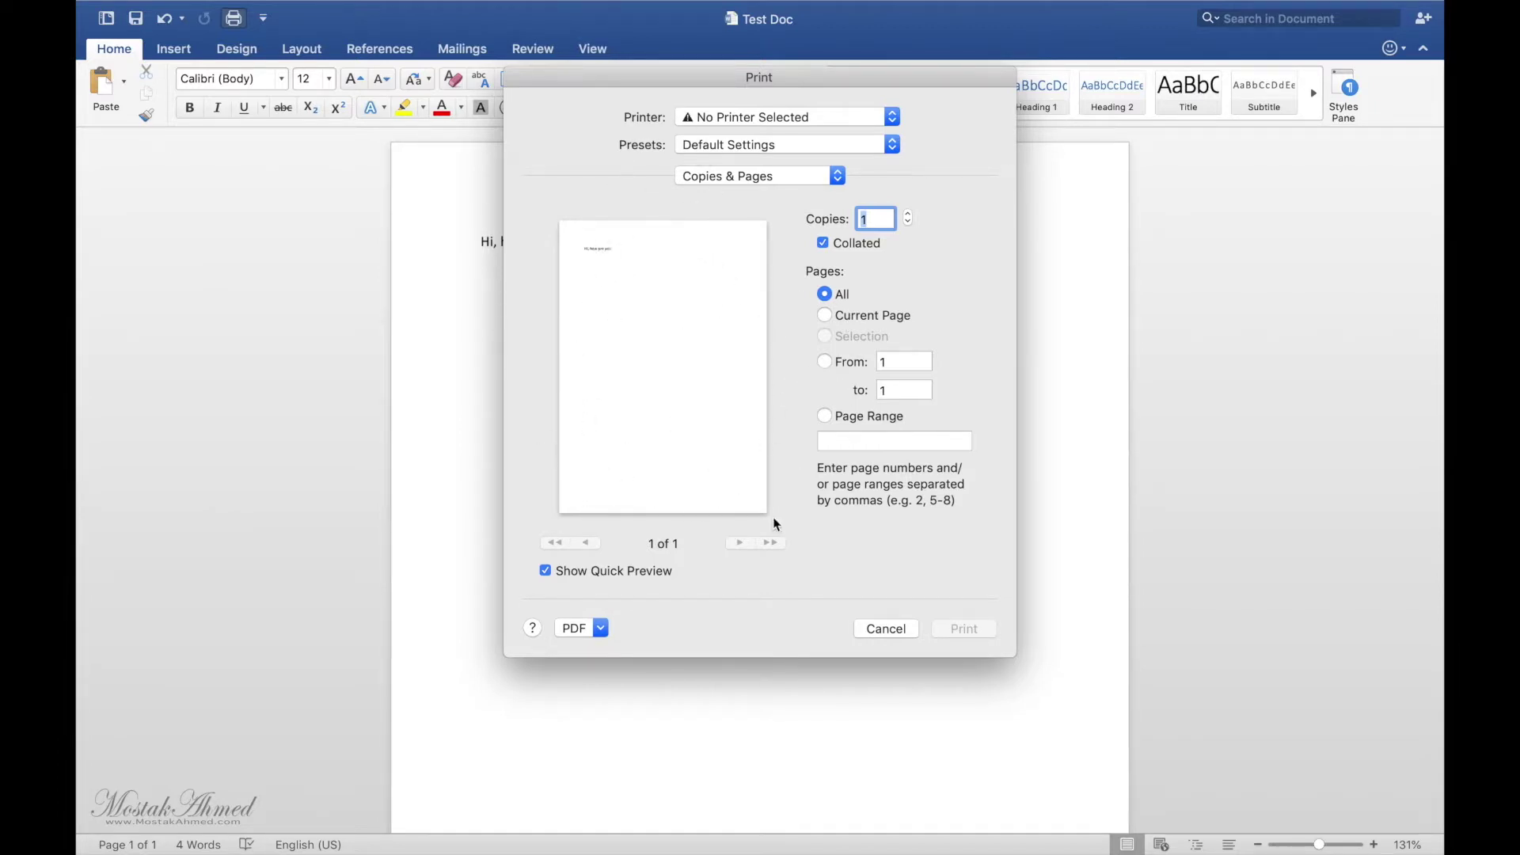
# Review the Printer, Presets and section lists, keeping no printer, Default Settings and Copies & Pages
pyautogui.click(821, 119)
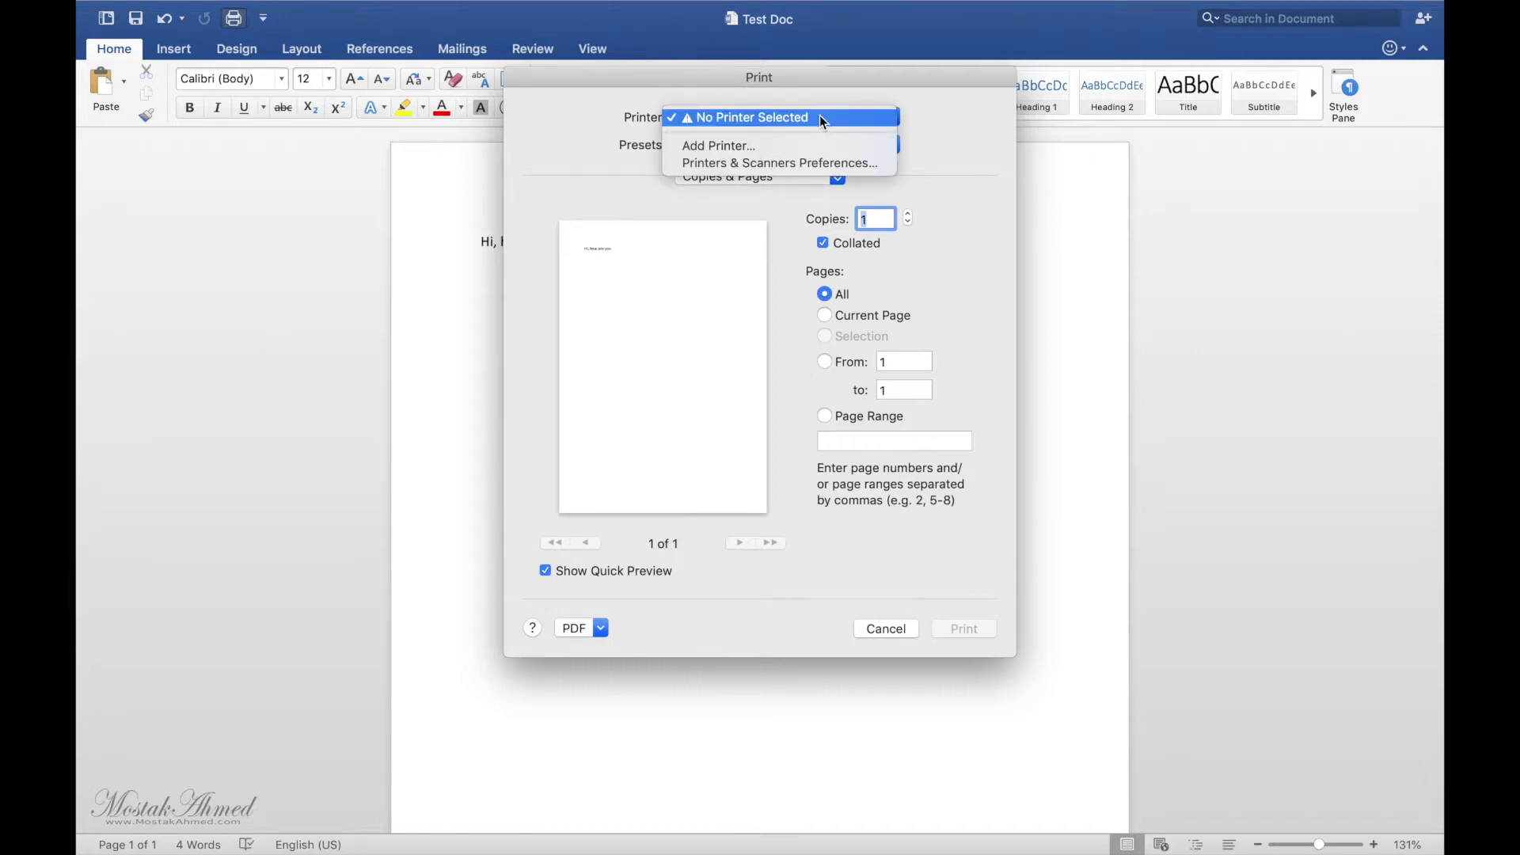
pyautogui.click(958, 144)
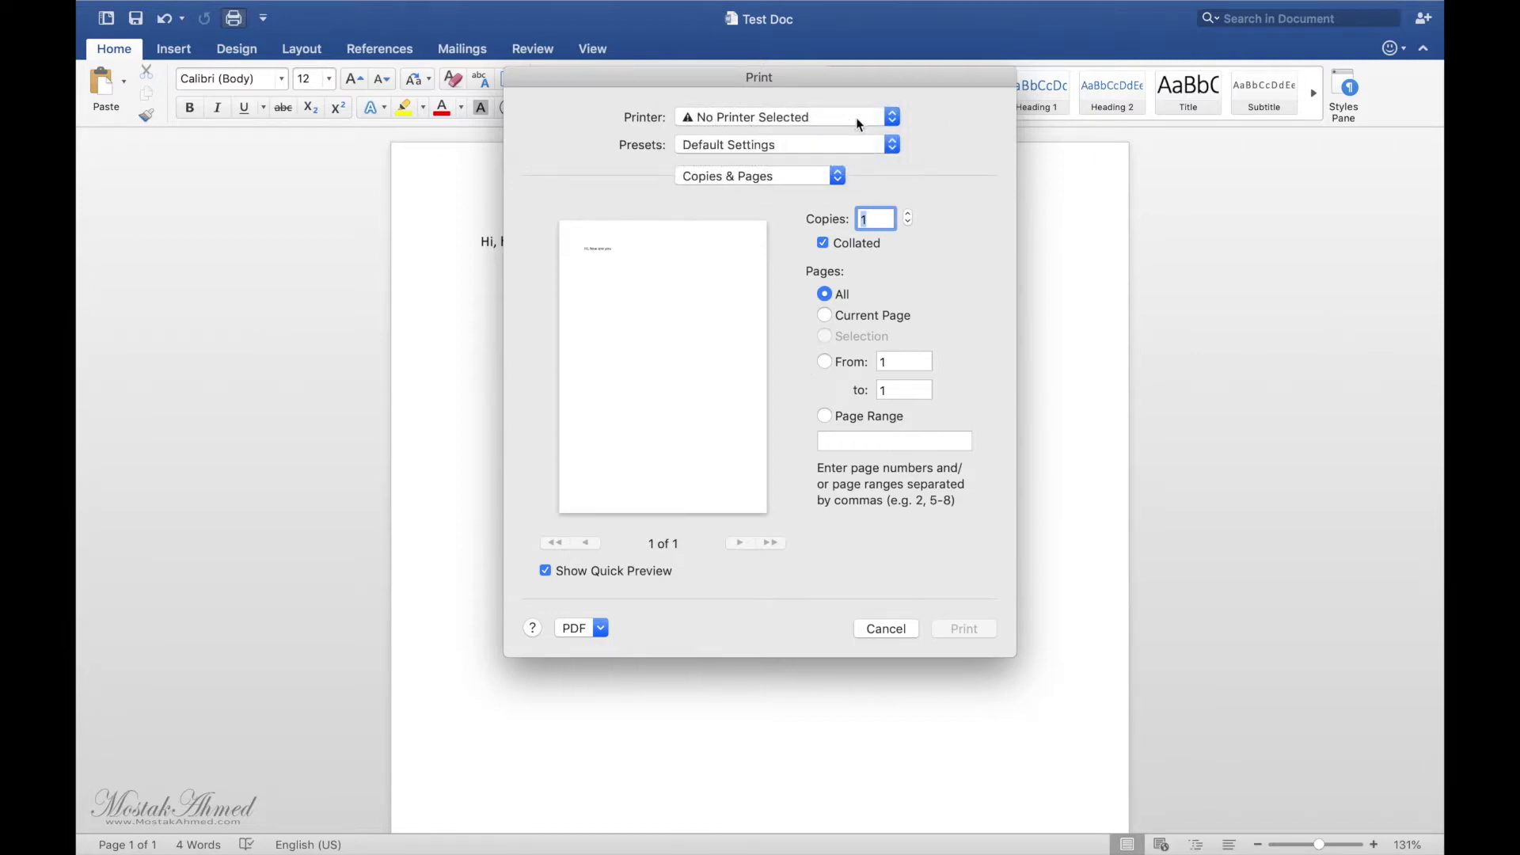
pyautogui.click(893, 120)
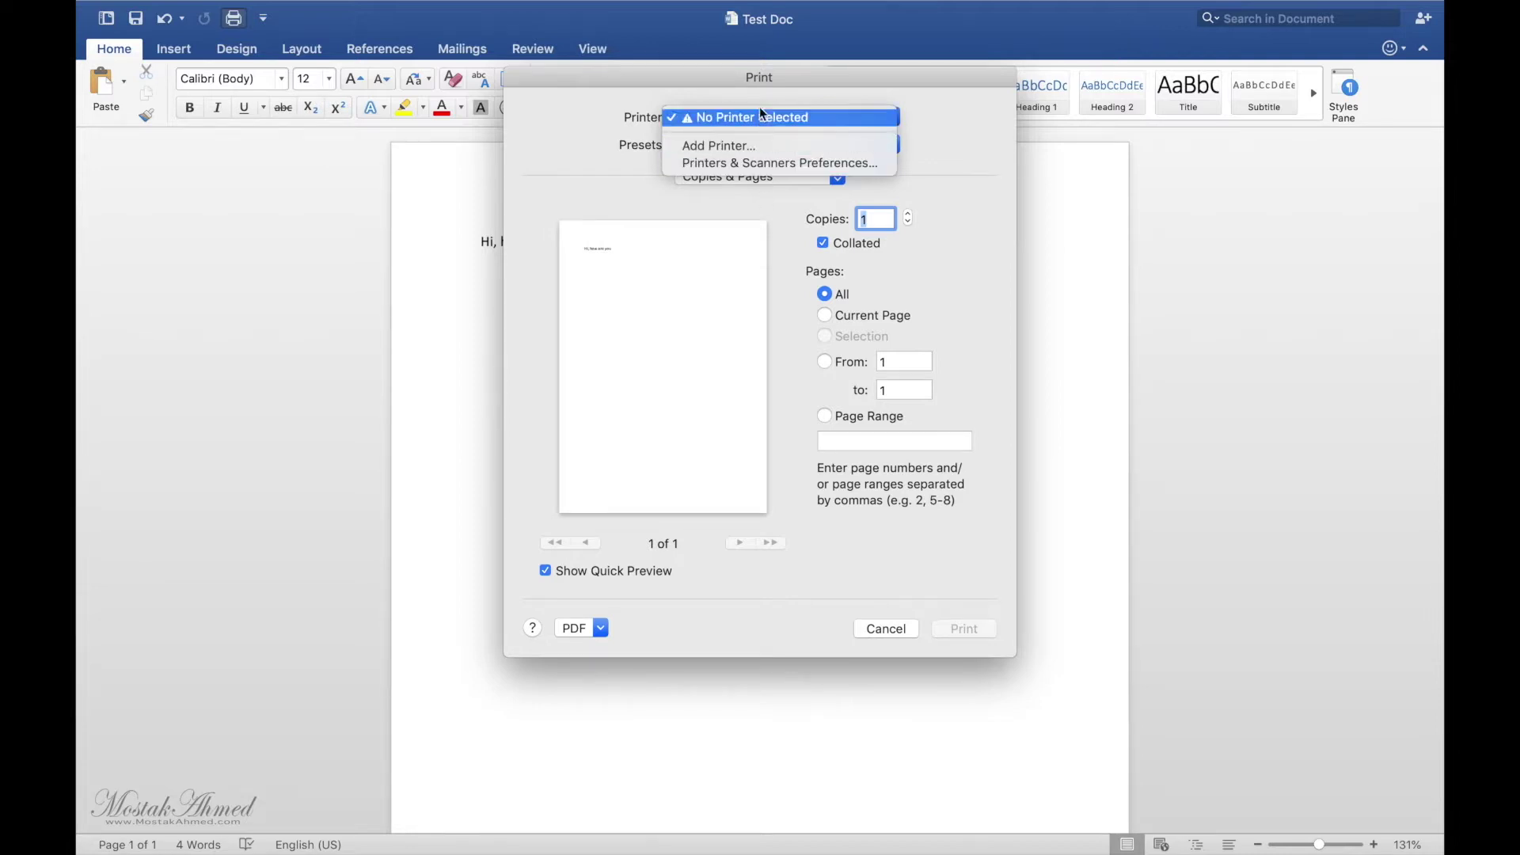
pyautogui.click(939, 125)
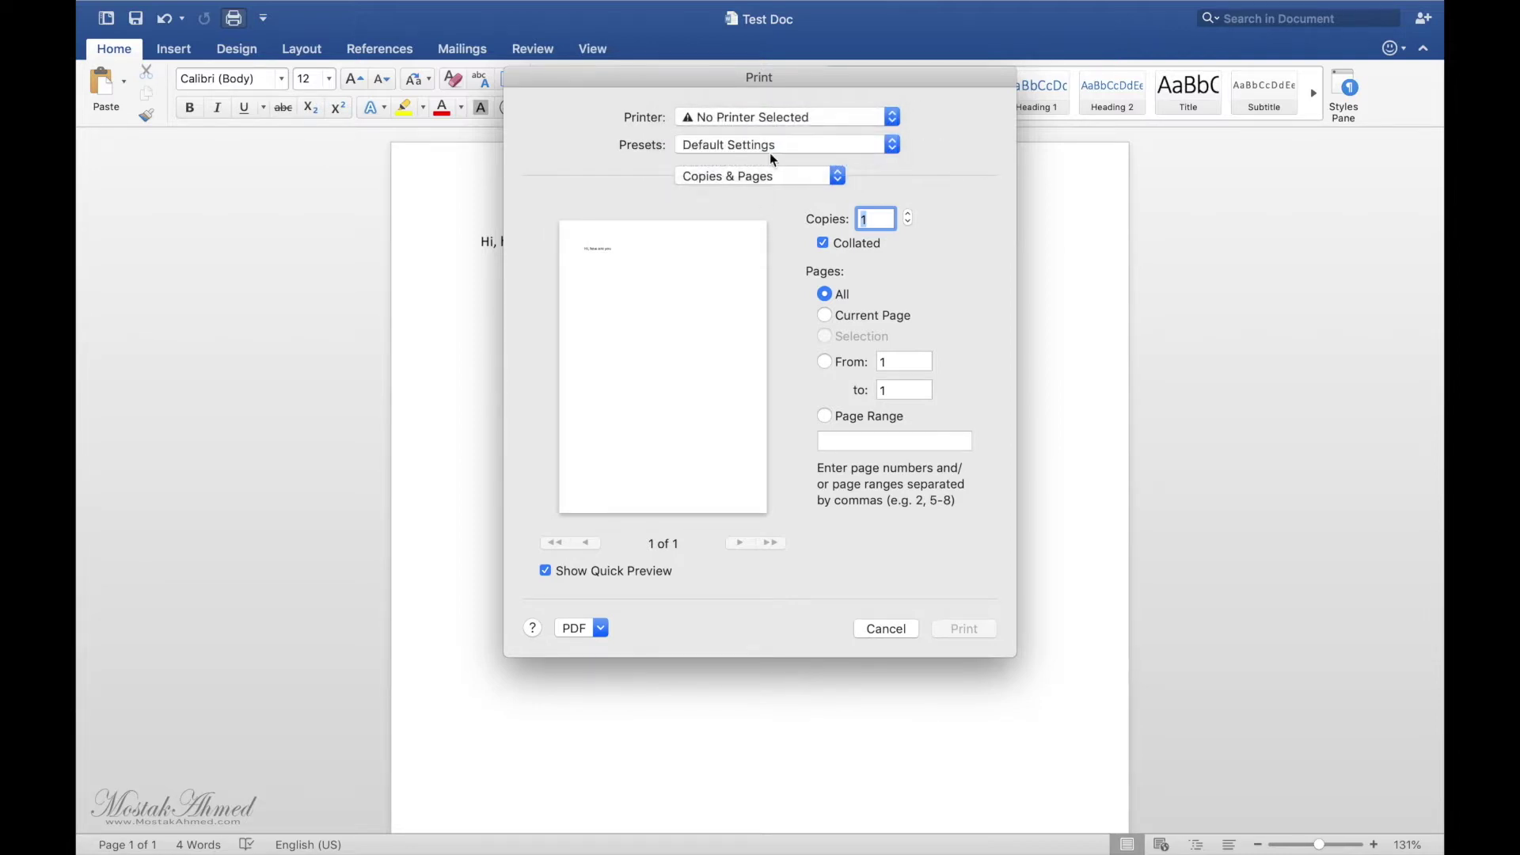
pyautogui.click(894, 145)
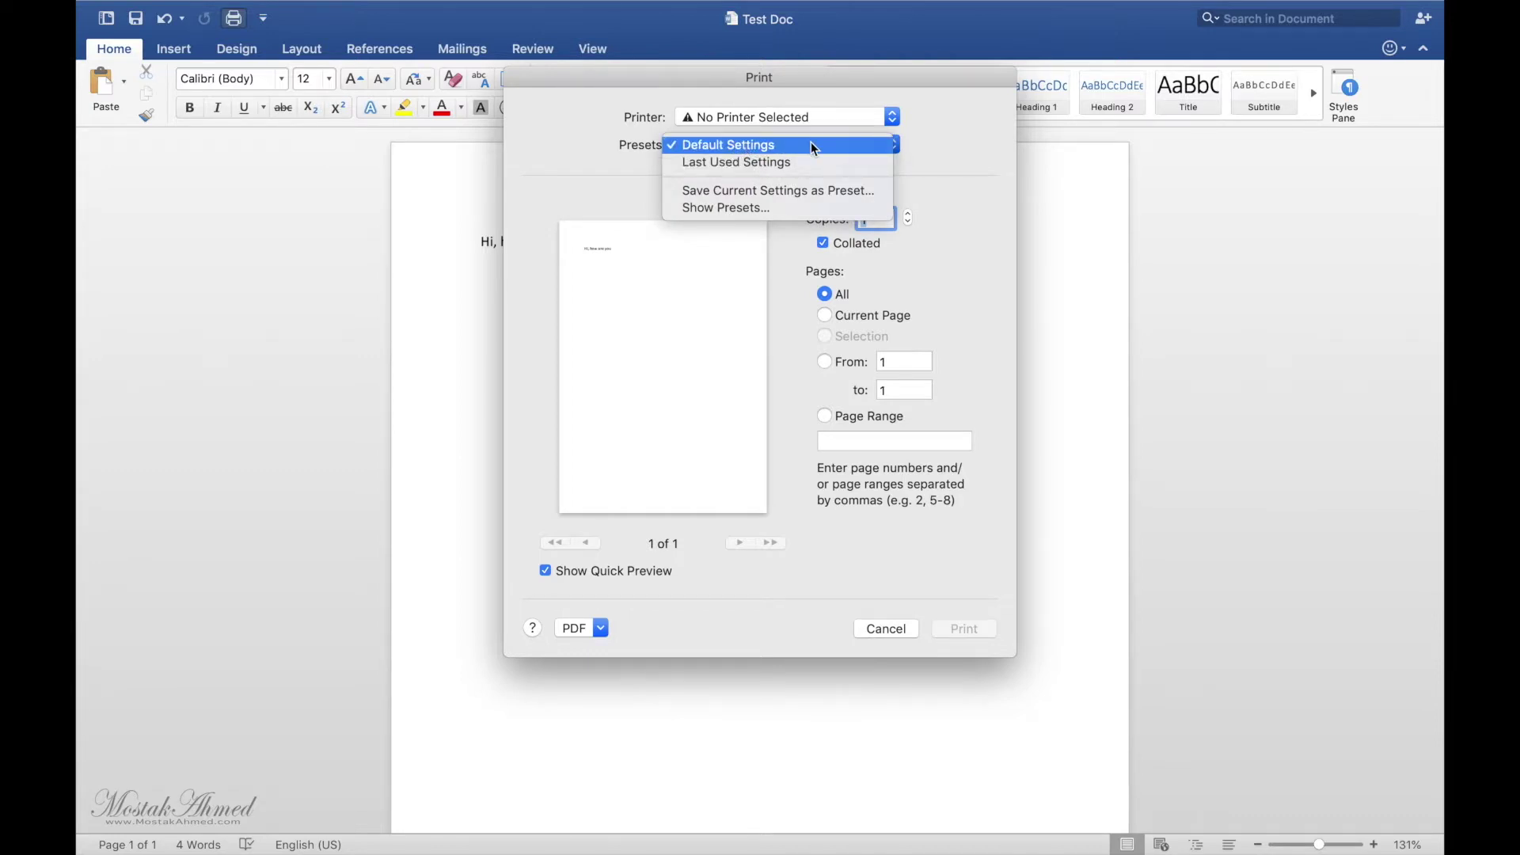
pyautogui.click(928, 168)
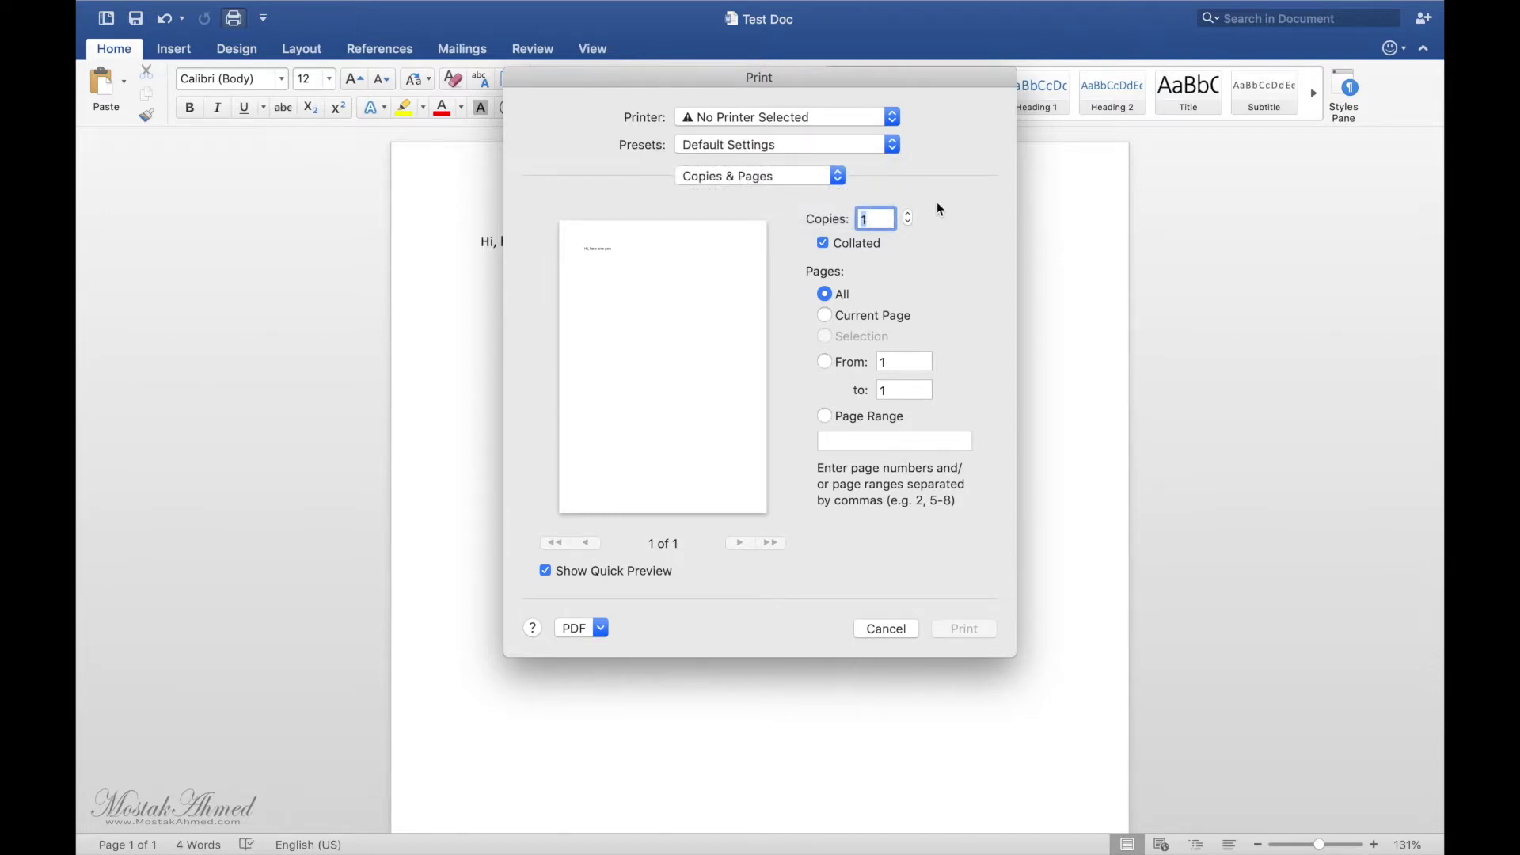
pyautogui.click(841, 175)
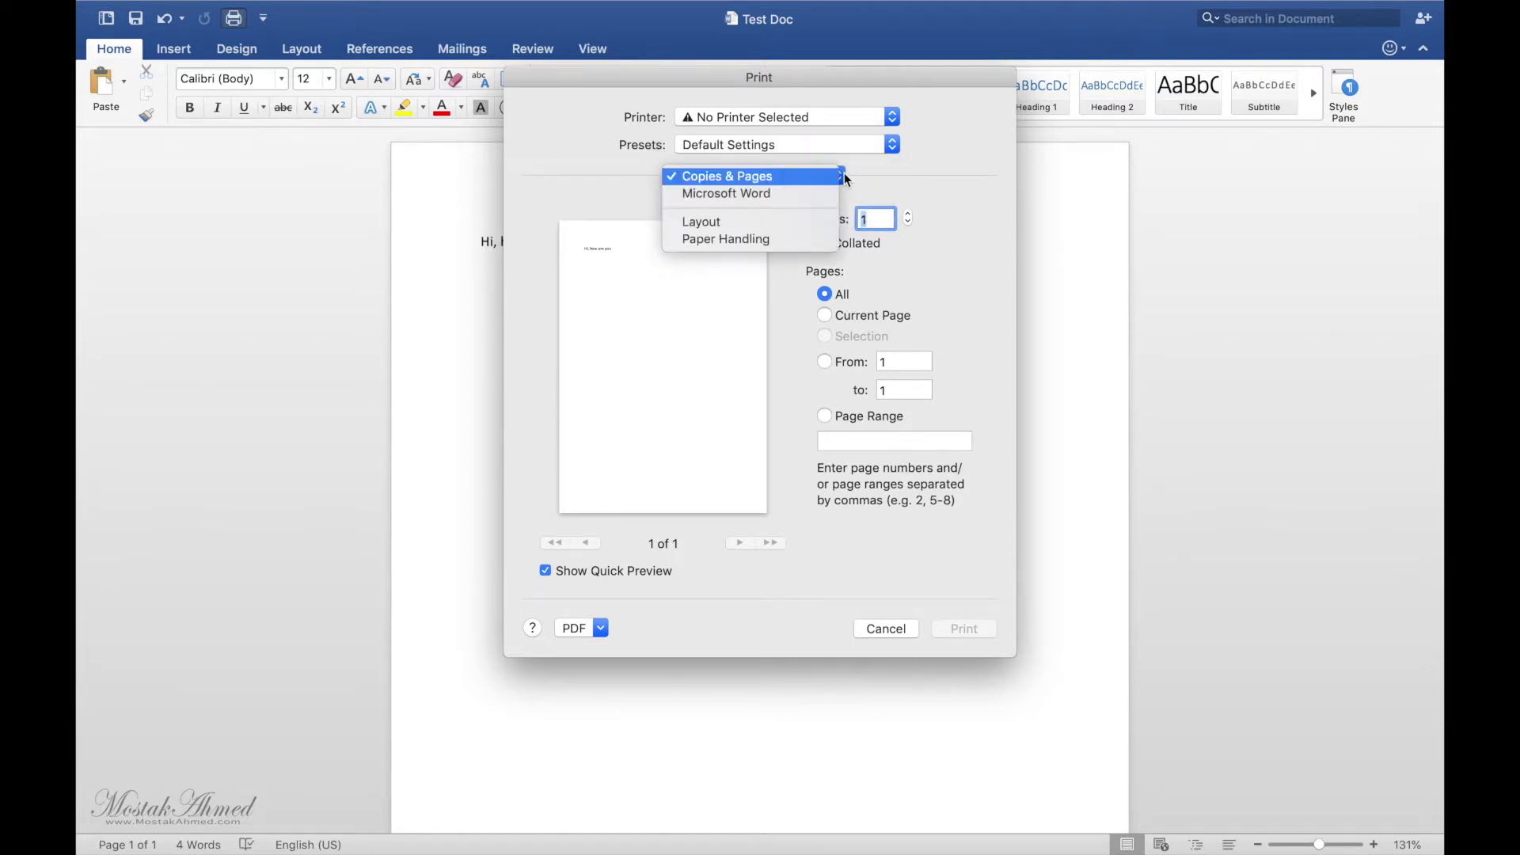
pyautogui.click(990, 184)
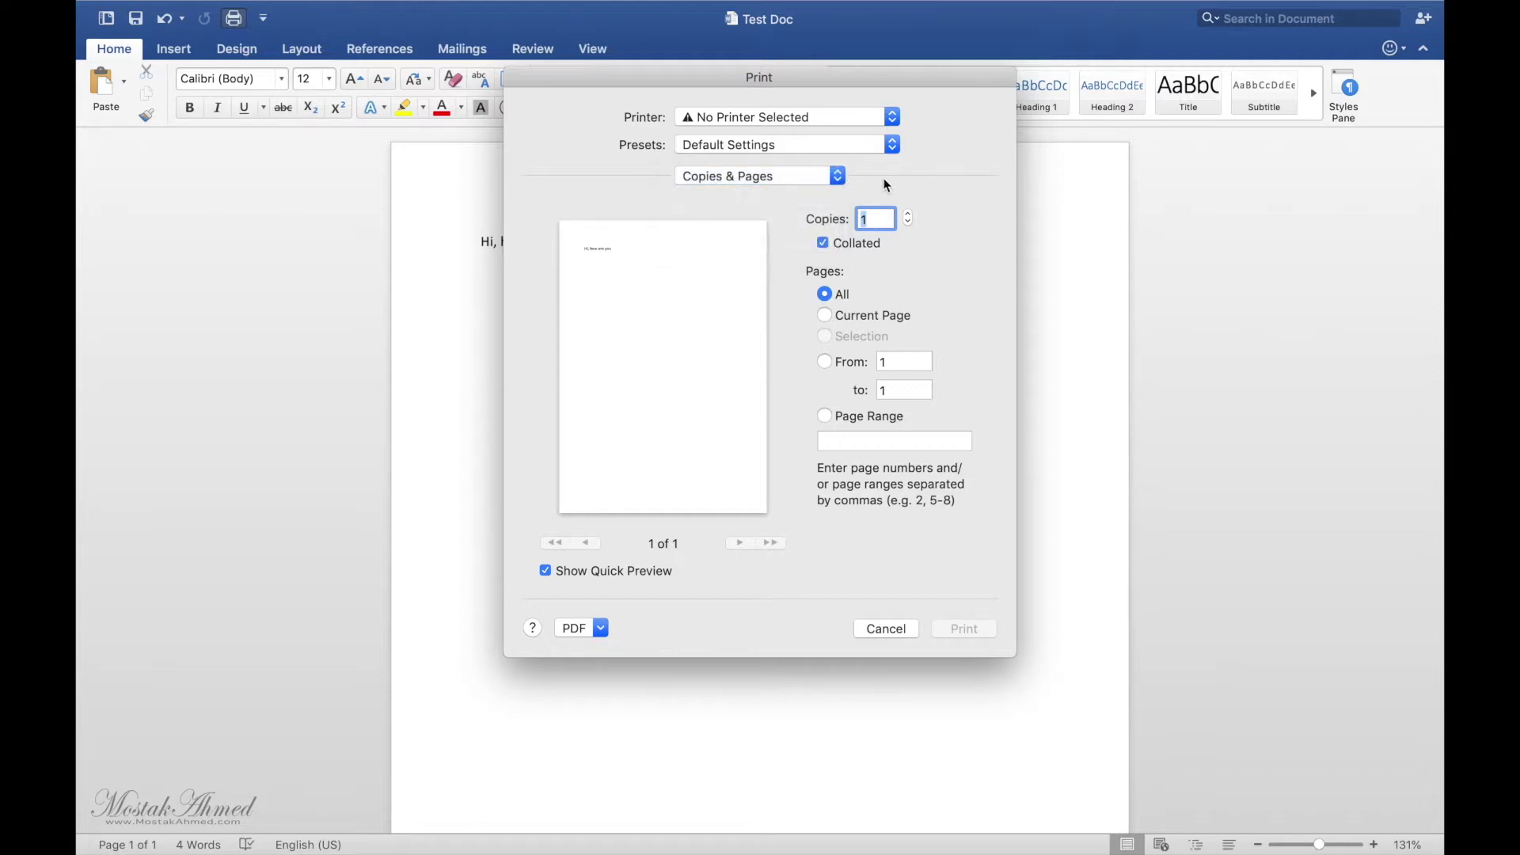
pyautogui.click(801, 180)
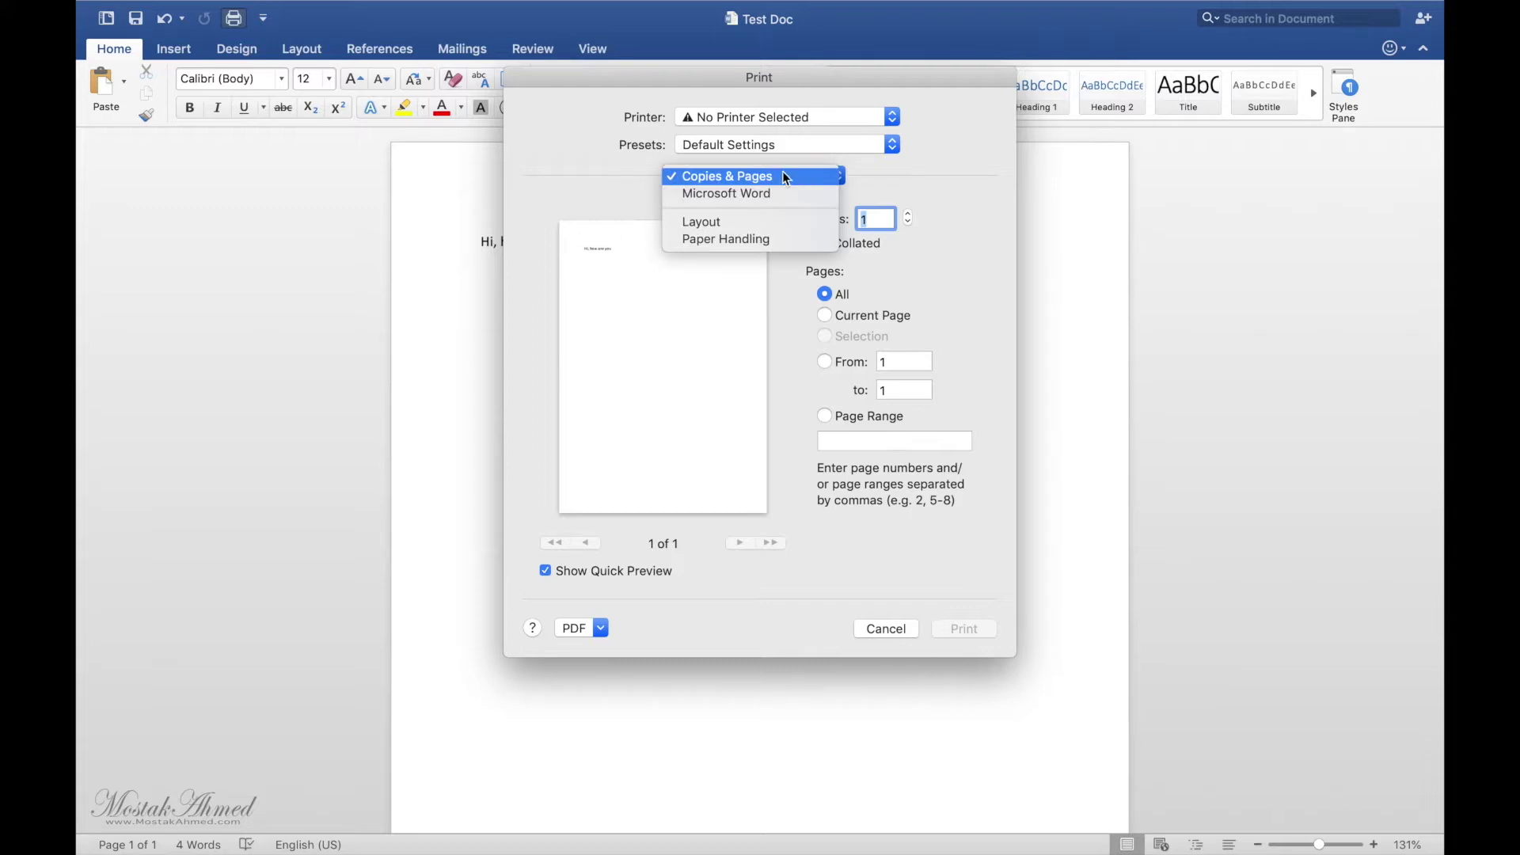
pyautogui.click(773, 183)
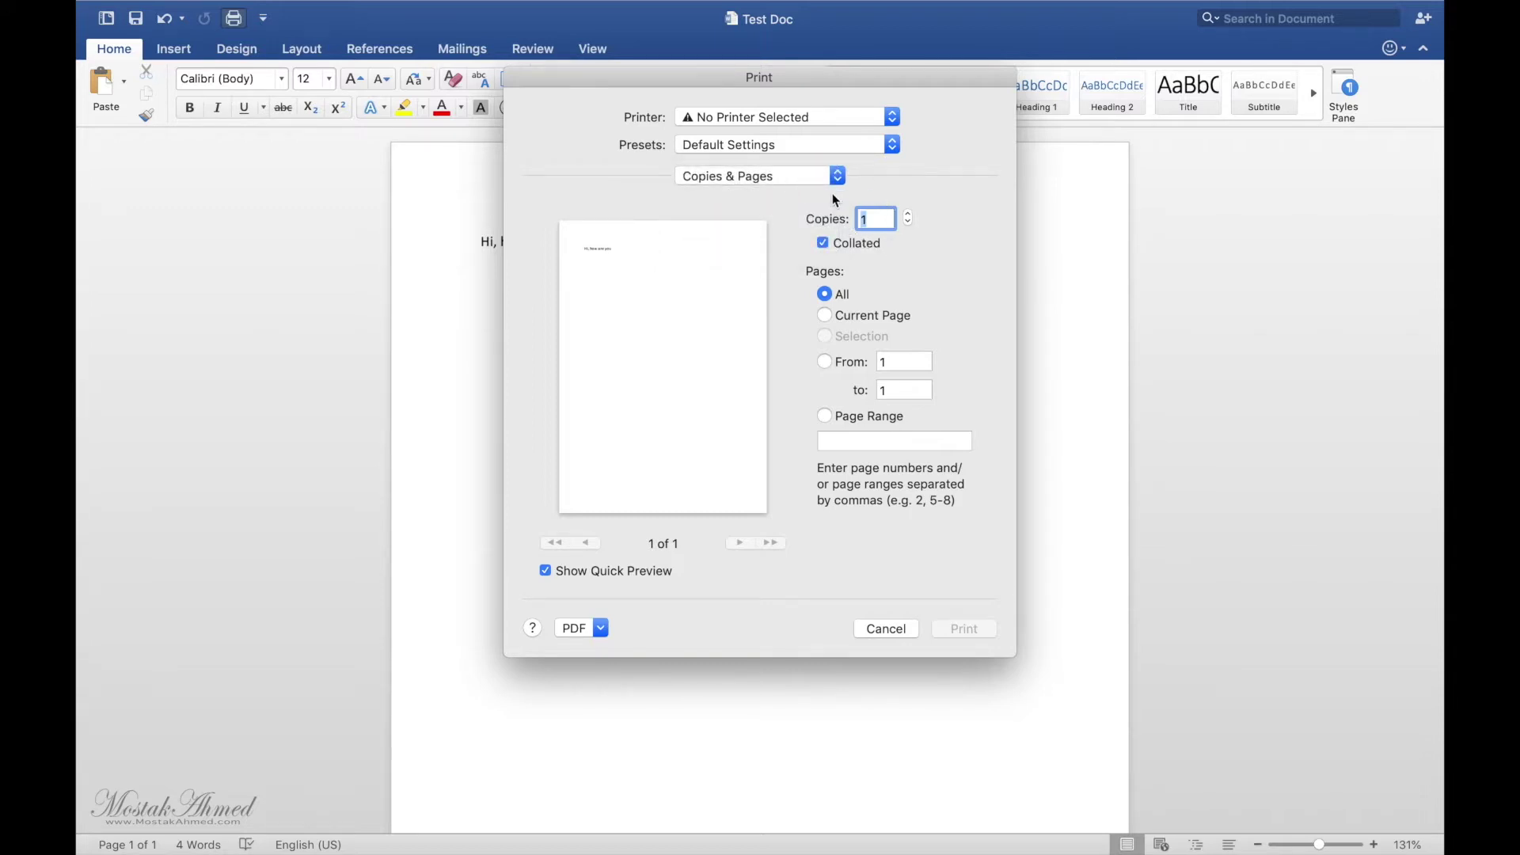
# Try 100 copies, reset copies to 1, and print only the Current Page
pyautogui.click(880, 223)
pyautogui.write('00')
pyautogui.press('BackSpace')
pyautogui.press('BackSpace')
pyautogui.click(824, 315)
# Close the Print dialog and add Save As and Send Document to the Quick Access Toolbar
pyautogui.press('Escape')
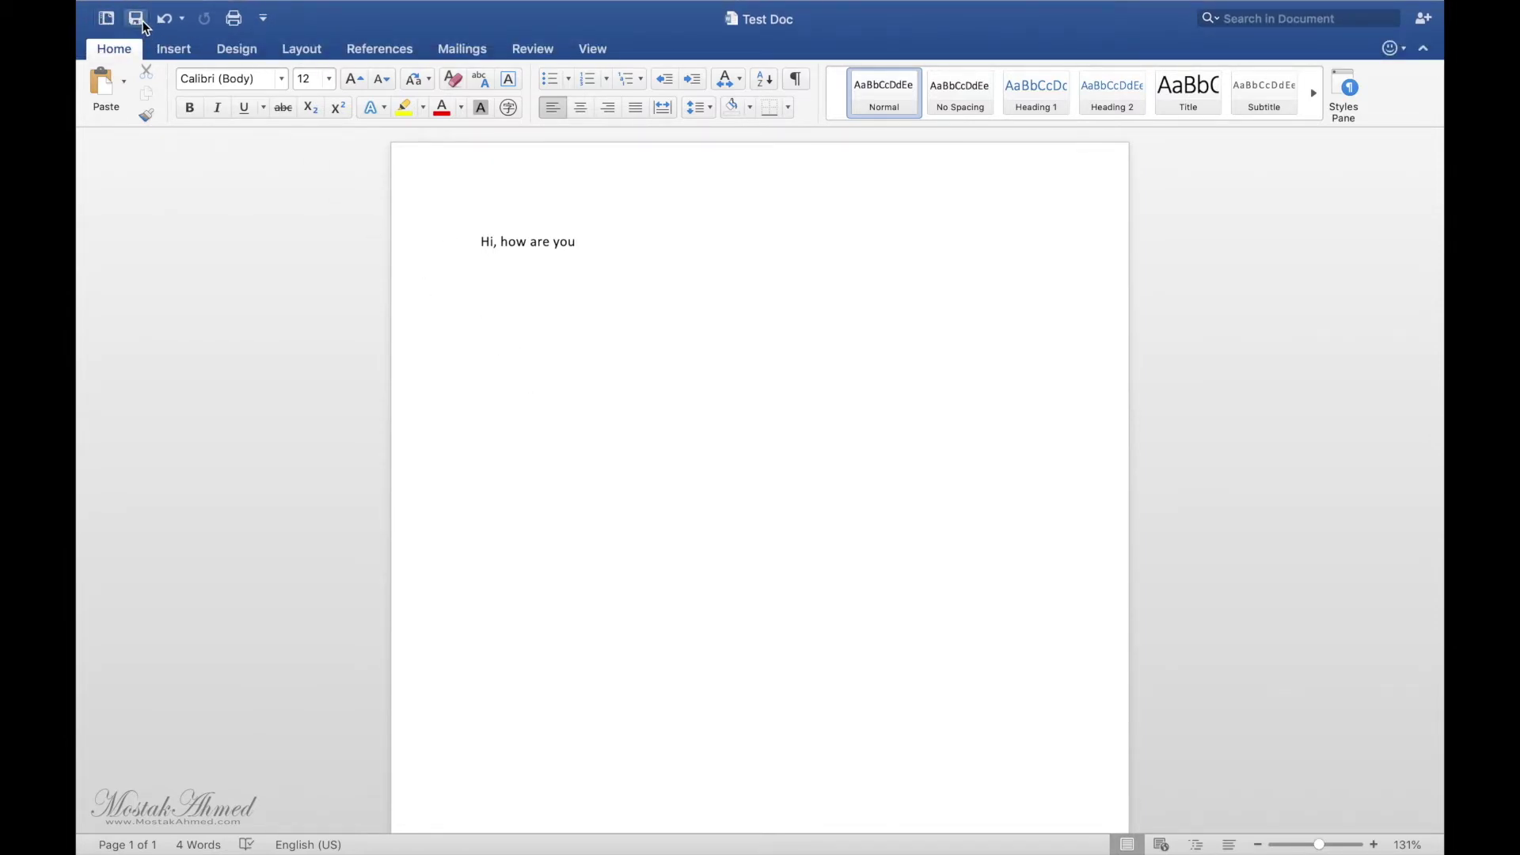
pyautogui.click(264, 20)
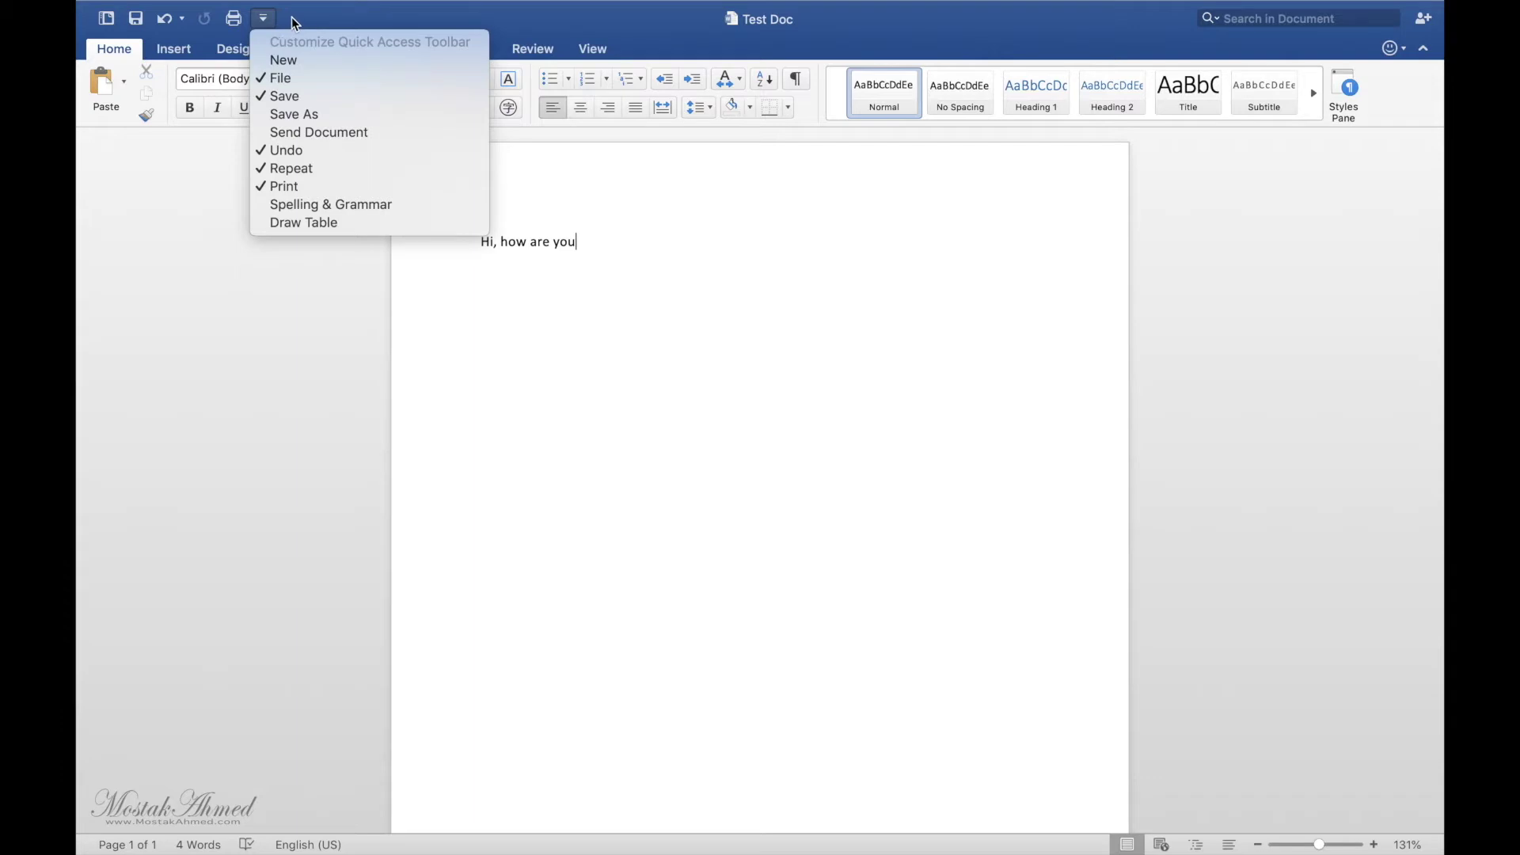
pyautogui.click(292, 18)
pyautogui.click(264, 21)
pyautogui.click(264, 115)
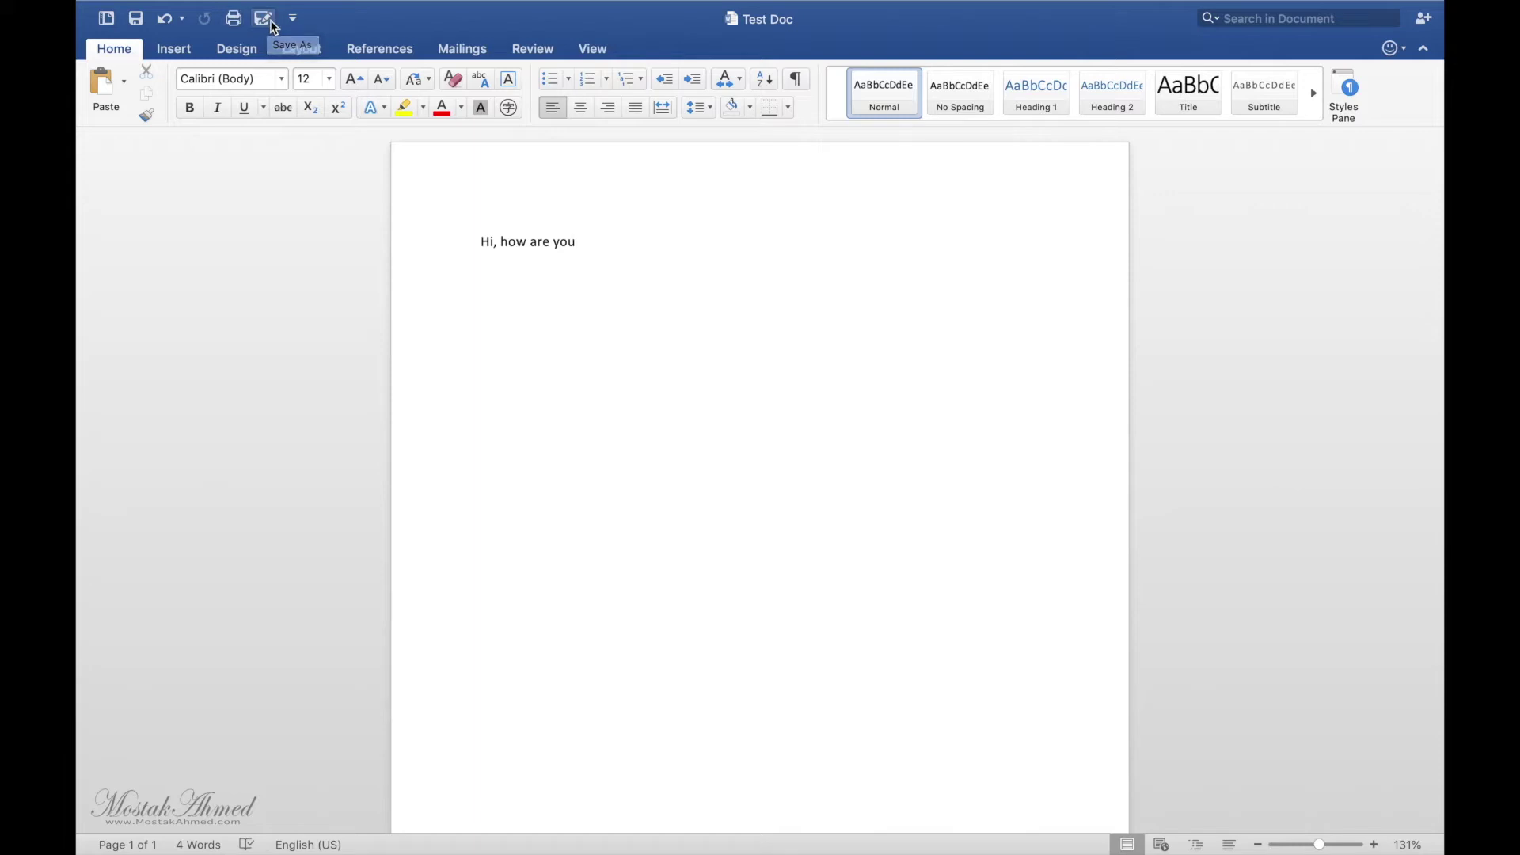
pyautogui.click(292, 18)
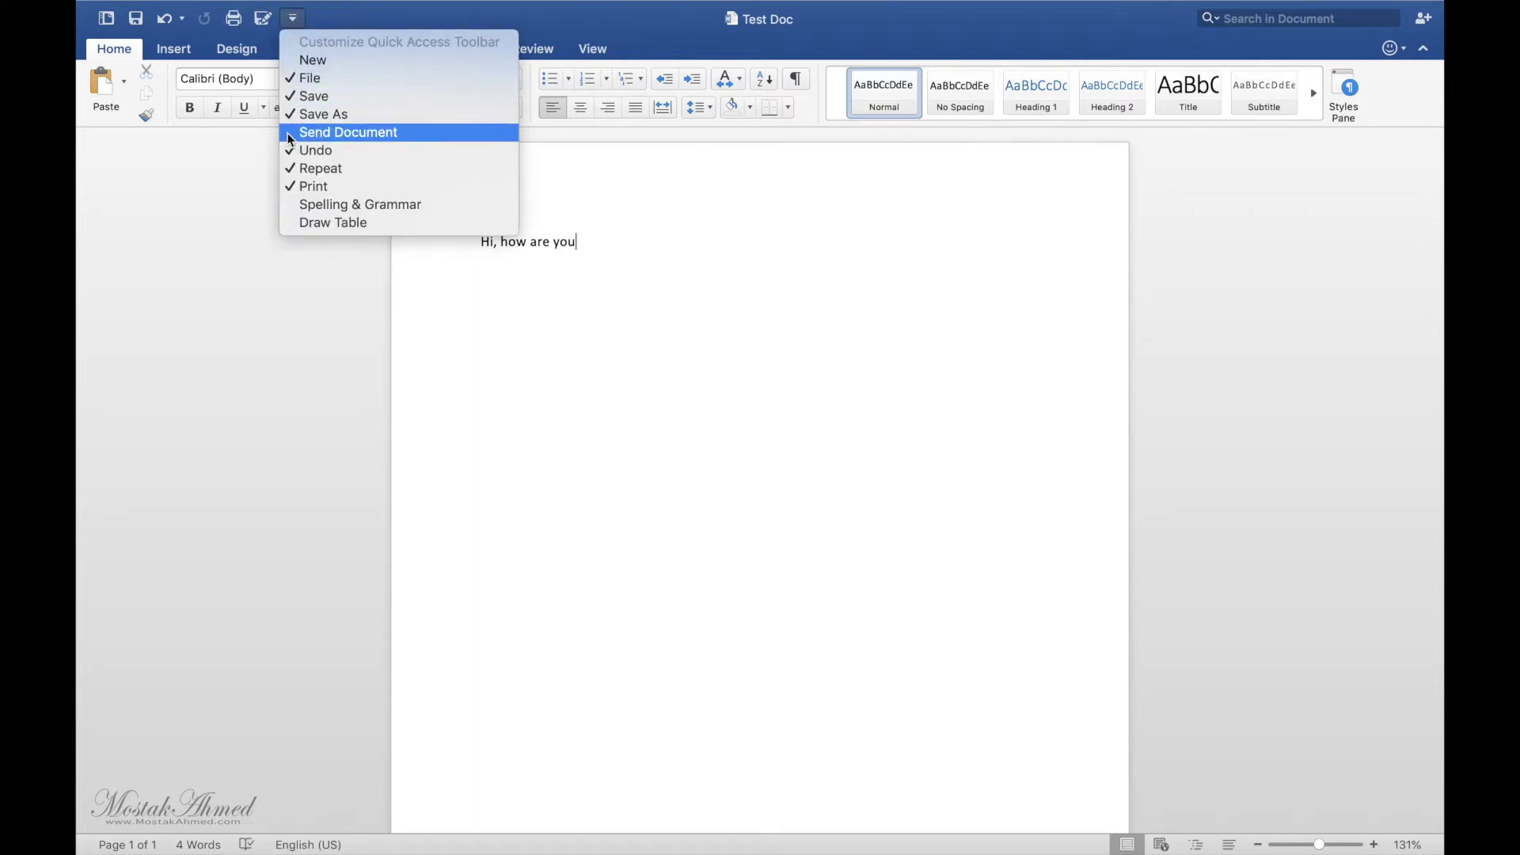
pyautogui.click(348, 132)
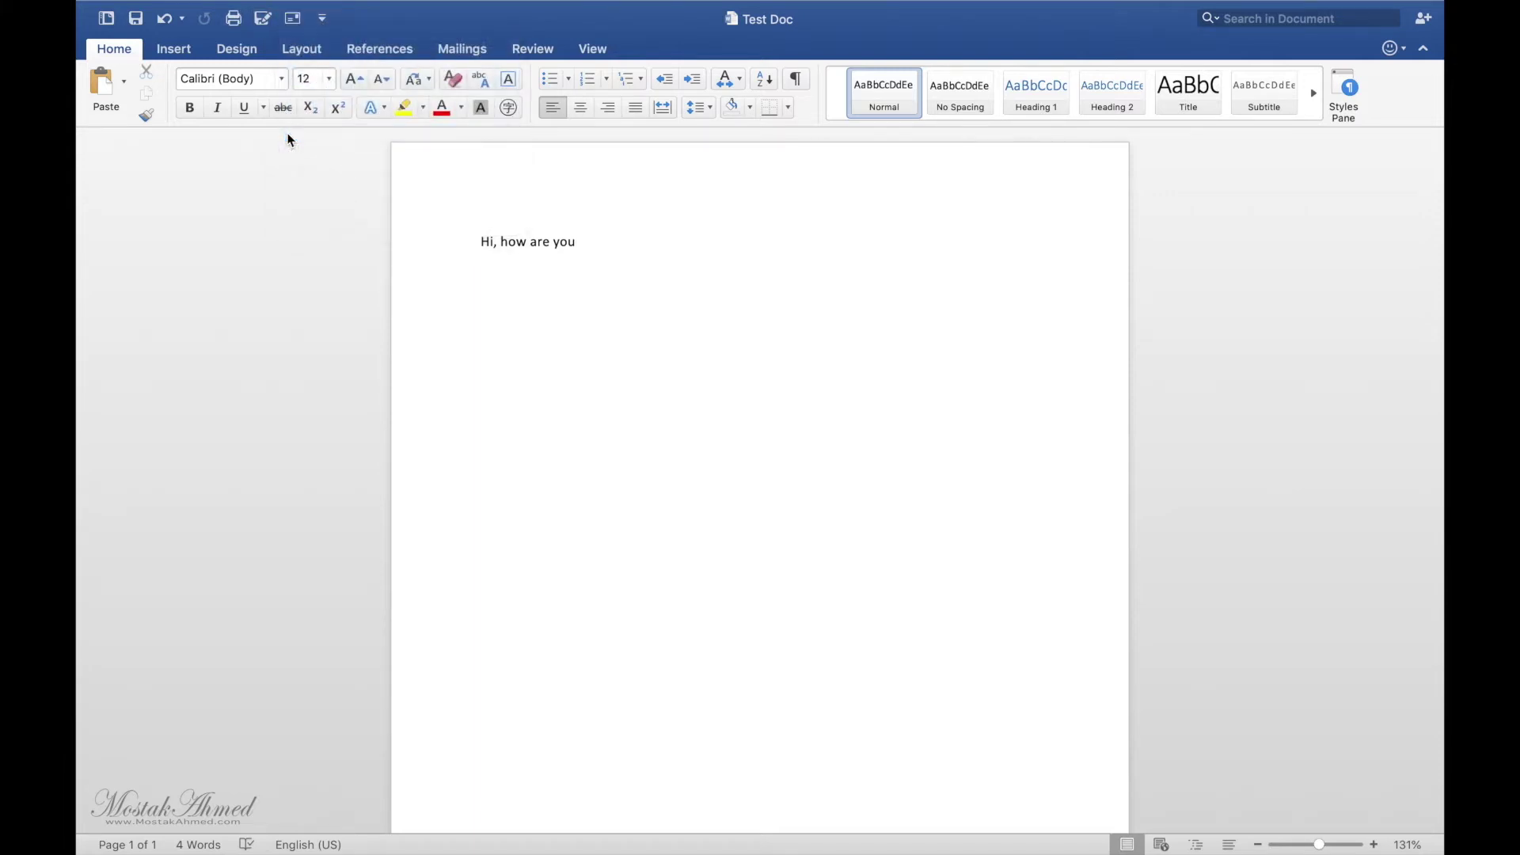
# Add Spelling & Grammar, Draw Table and New to the Quick Access Toolbar
pyautogui.click(320, 19)
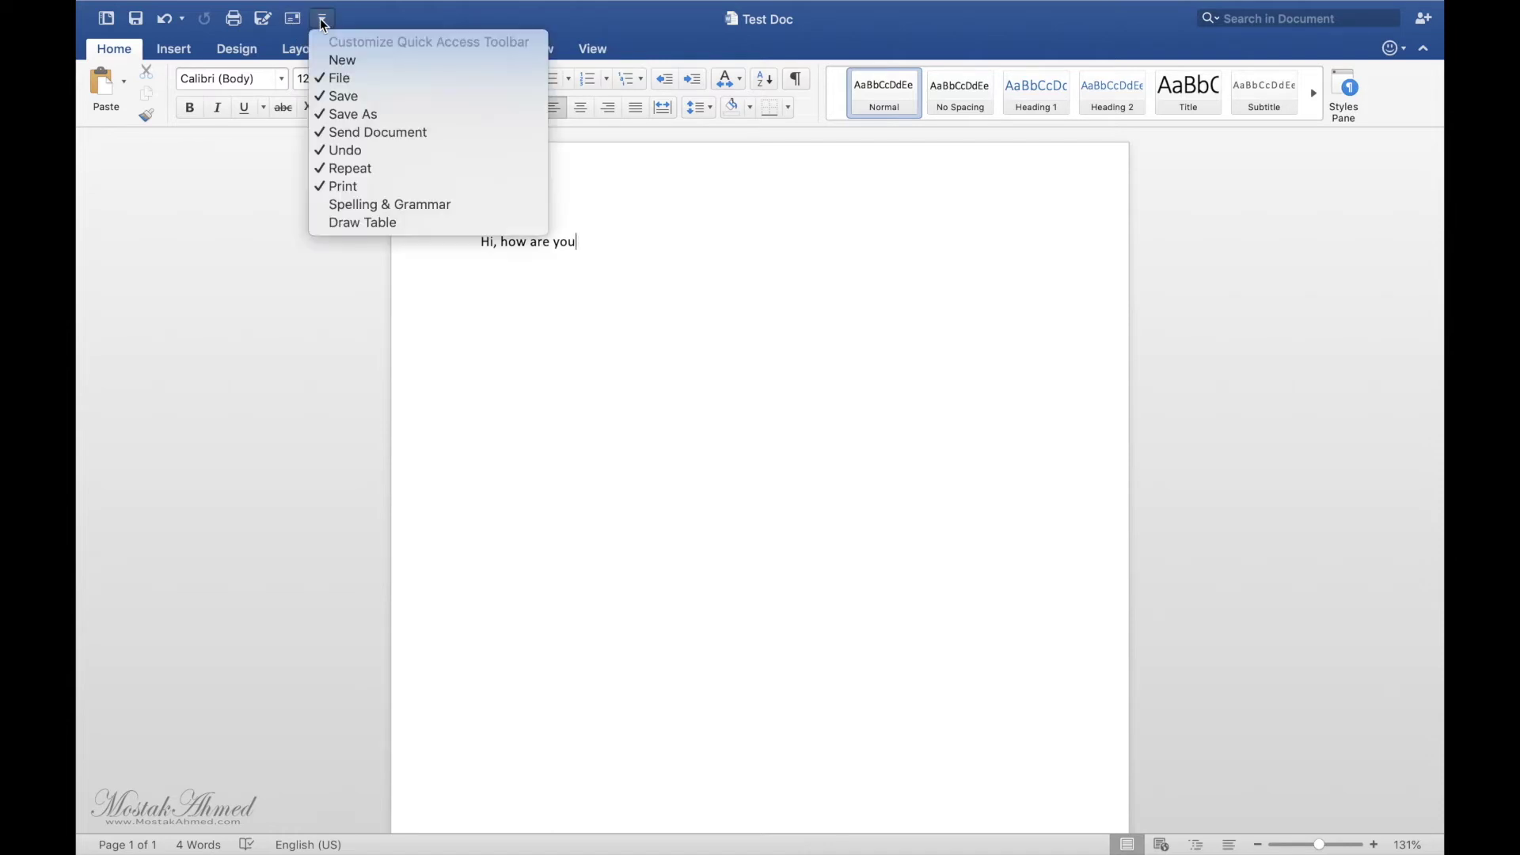
pyautogui.click(323, 208)
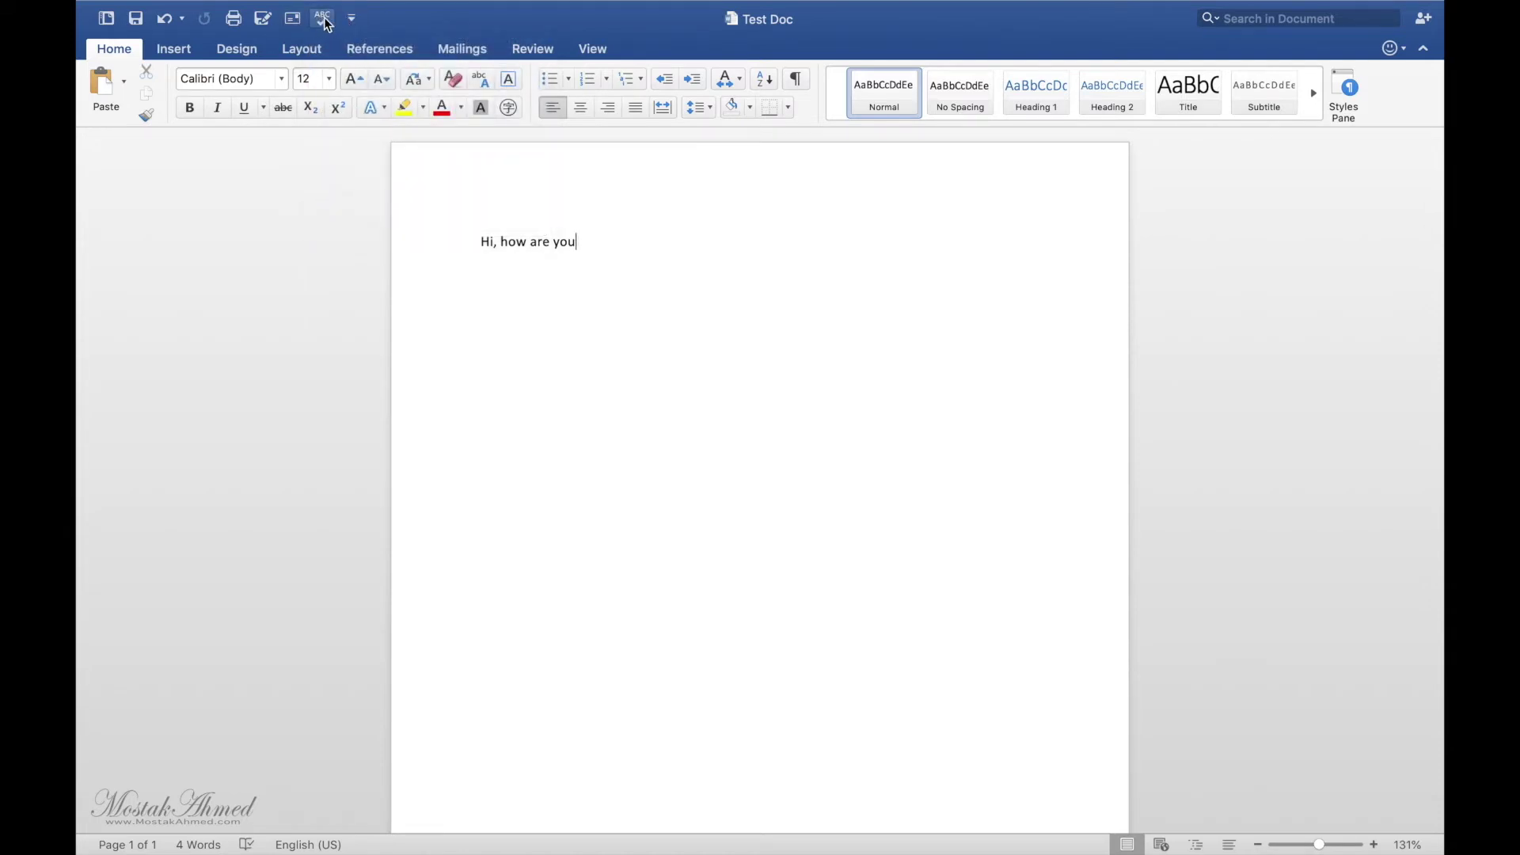
pyautogui.click(351, 19)
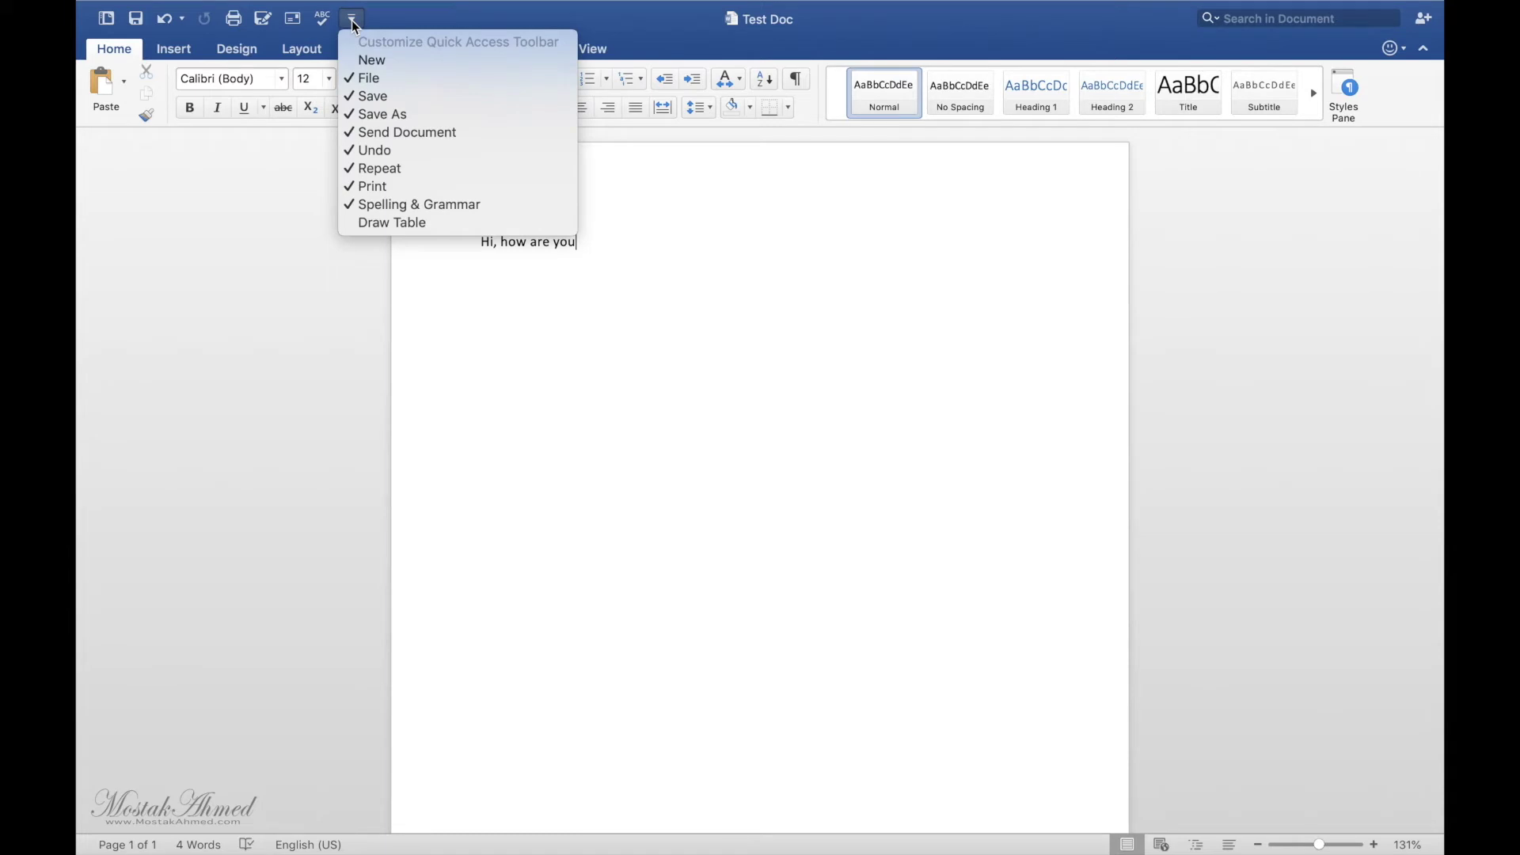
pyautogui.click(350, 224)
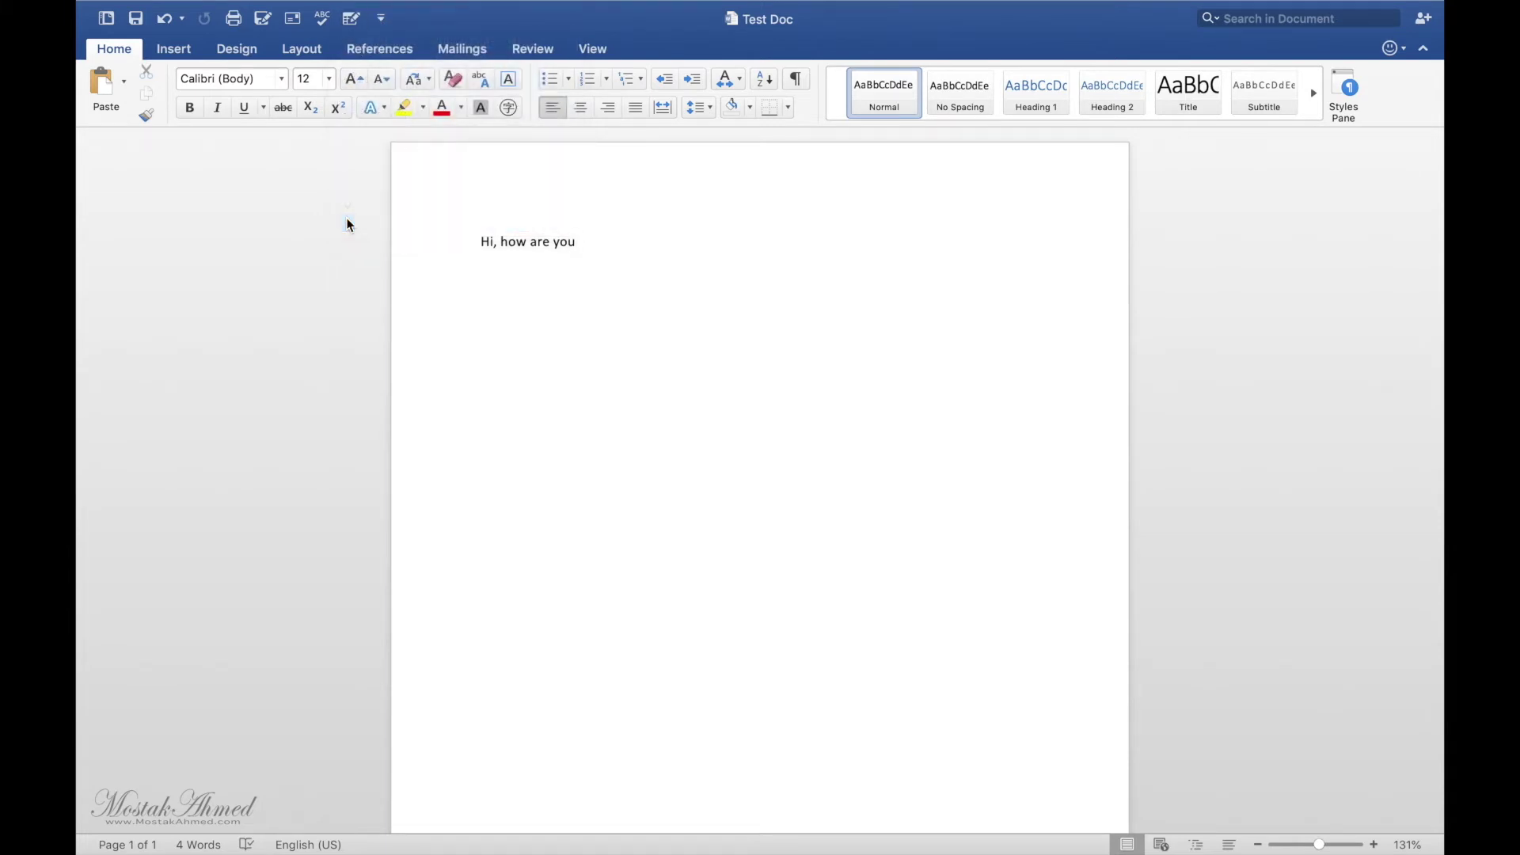
pyautogui.click(381, 24)
pyautogui.click(377, 59)
# Type I'm fine, And you, I'm from Bangladesh and Where are you from? on separate lines
pyautogui.click(1271, 18)
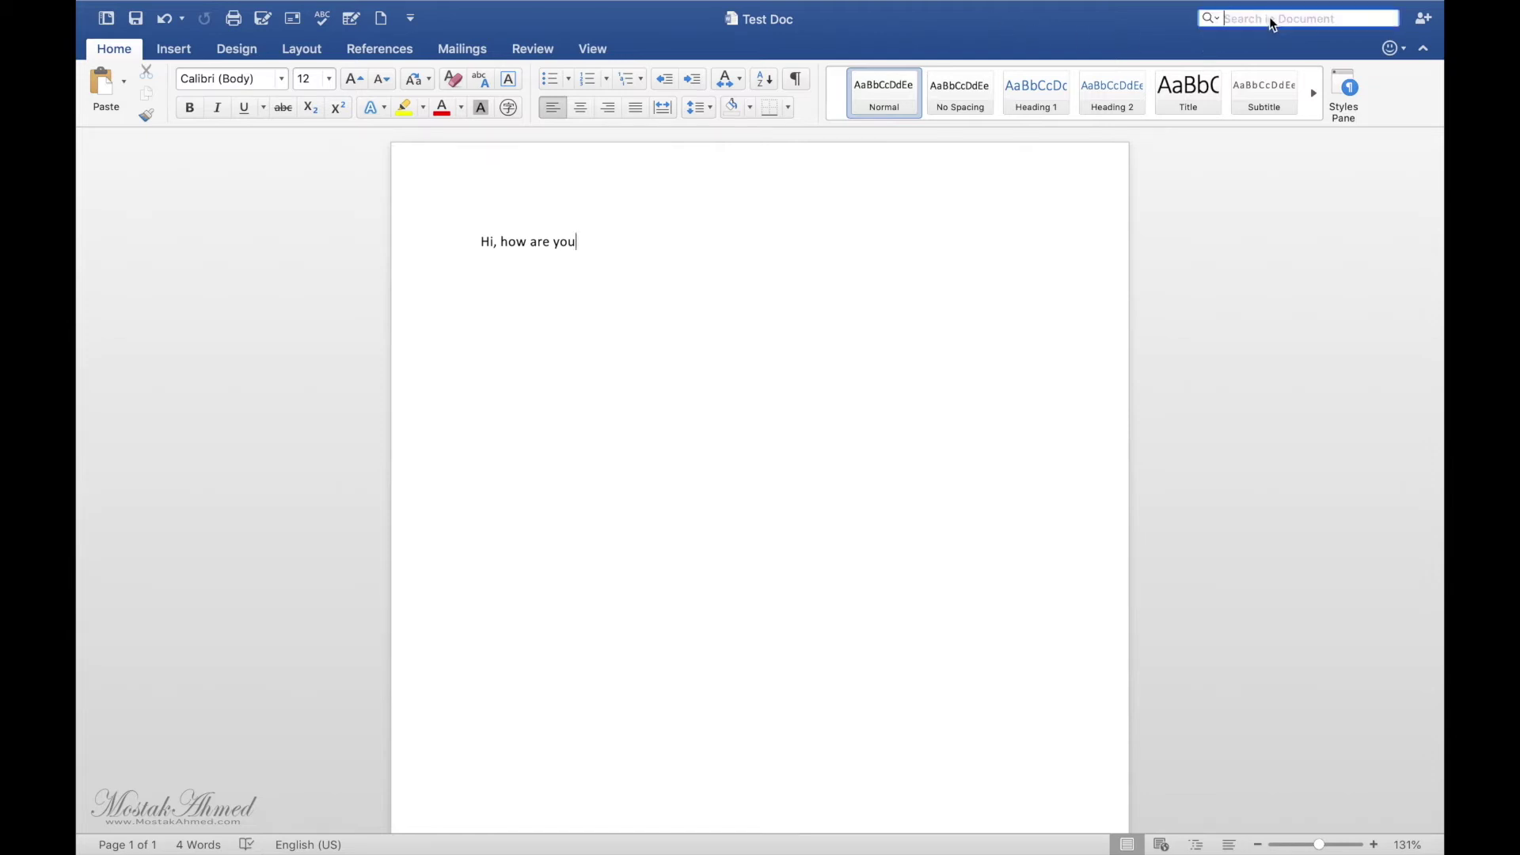
pyautogui.click(824, 447)
pyautogui.press('Return')
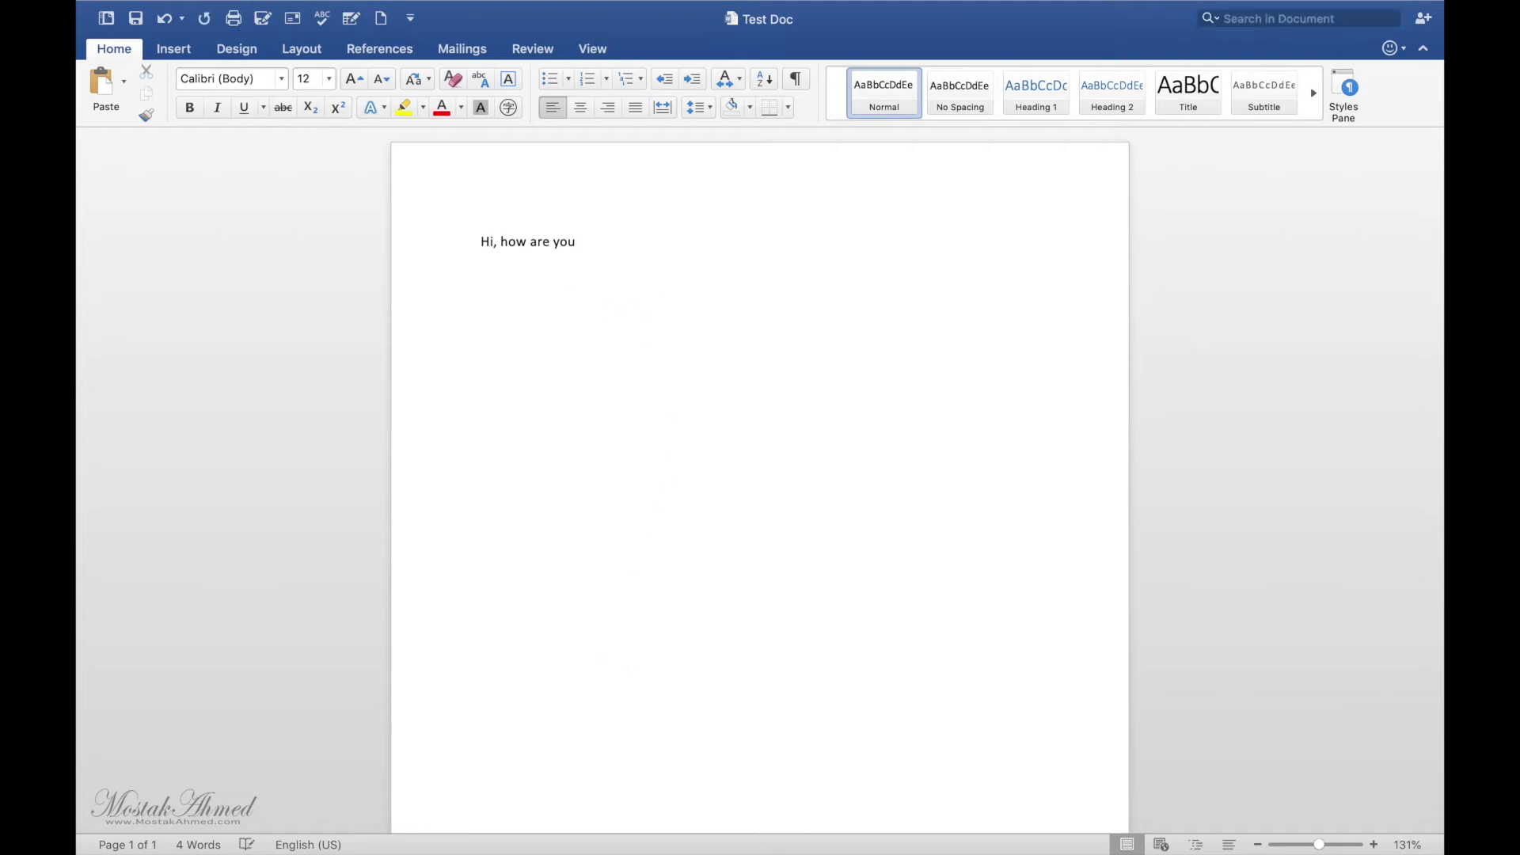
pyautogui.write("I'm fine")
pyautogui.write('And you')
pyautogui.press('Return')
pyautogui.write("I'm fro")
pyautogui.write('m bangladesh')
pyautogui.press('Return')
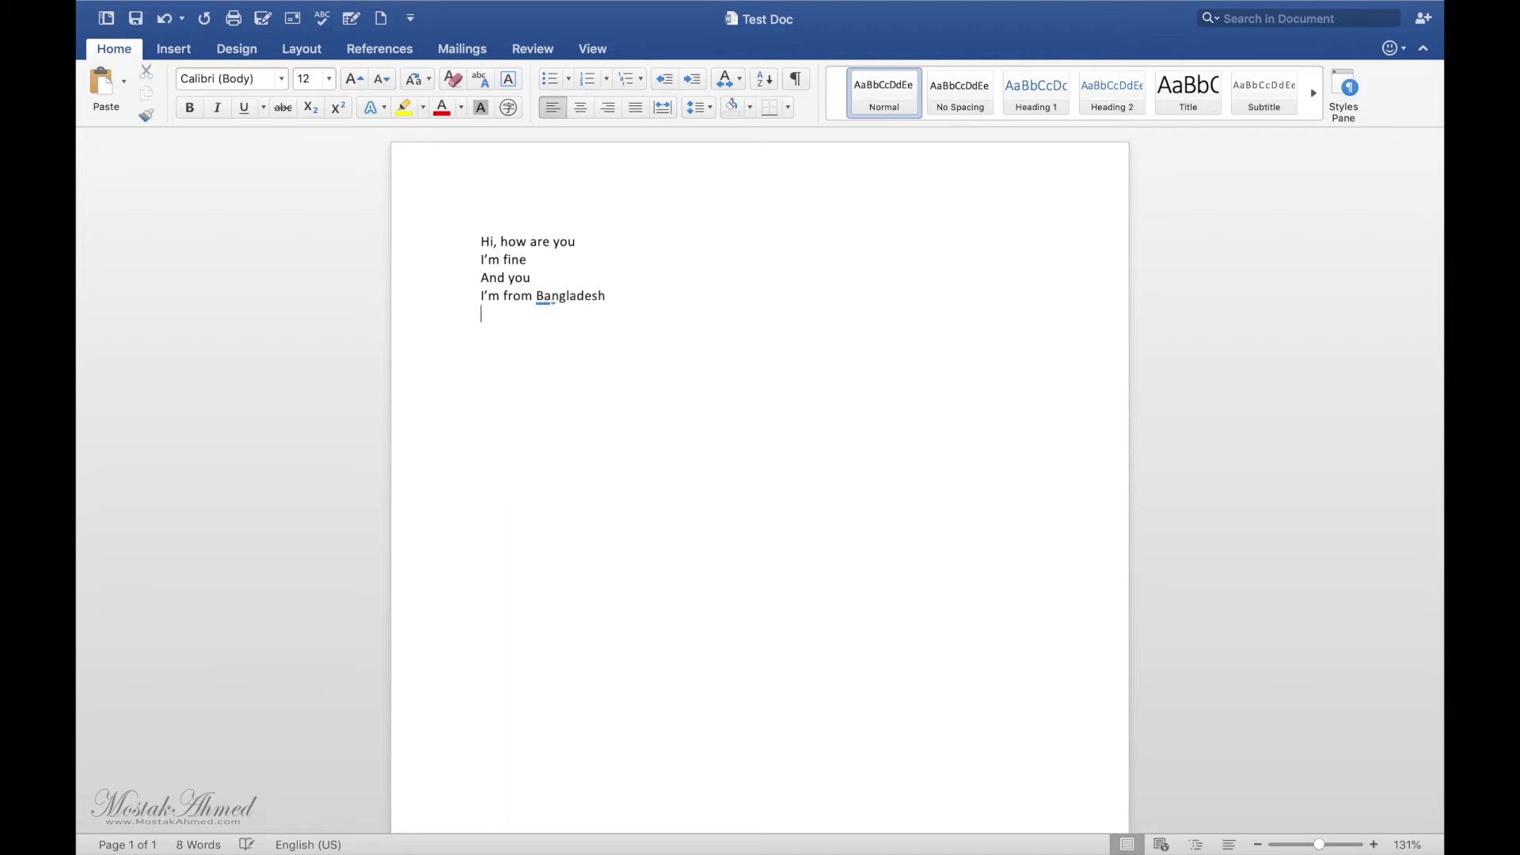
pyautogui.write('Whe')
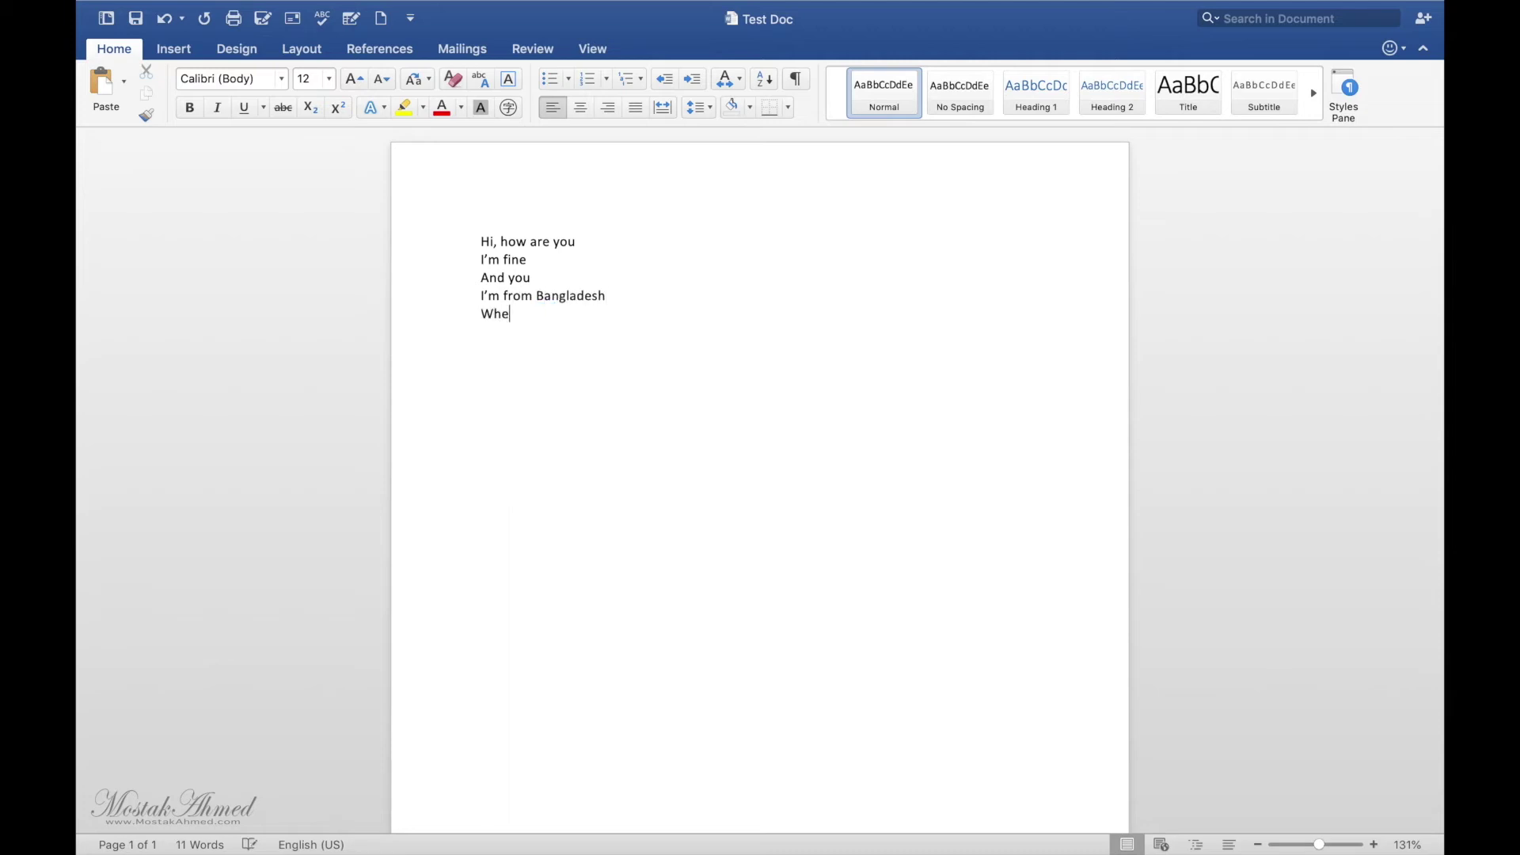
pyautogui.write('re are you fro')
pyautogui.write('m?')
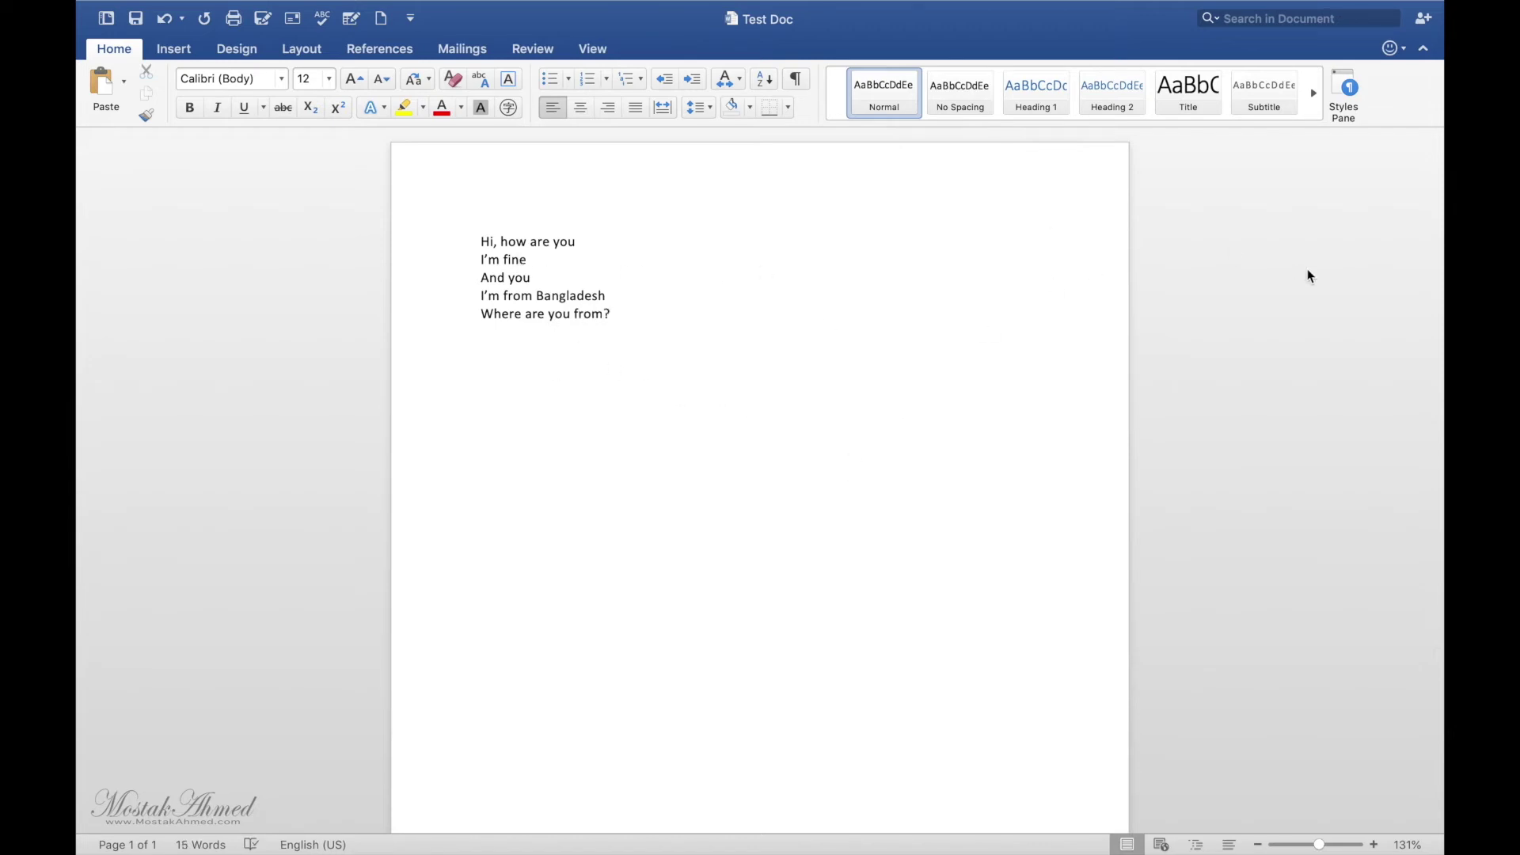
pyautogui.click(1274, 19)
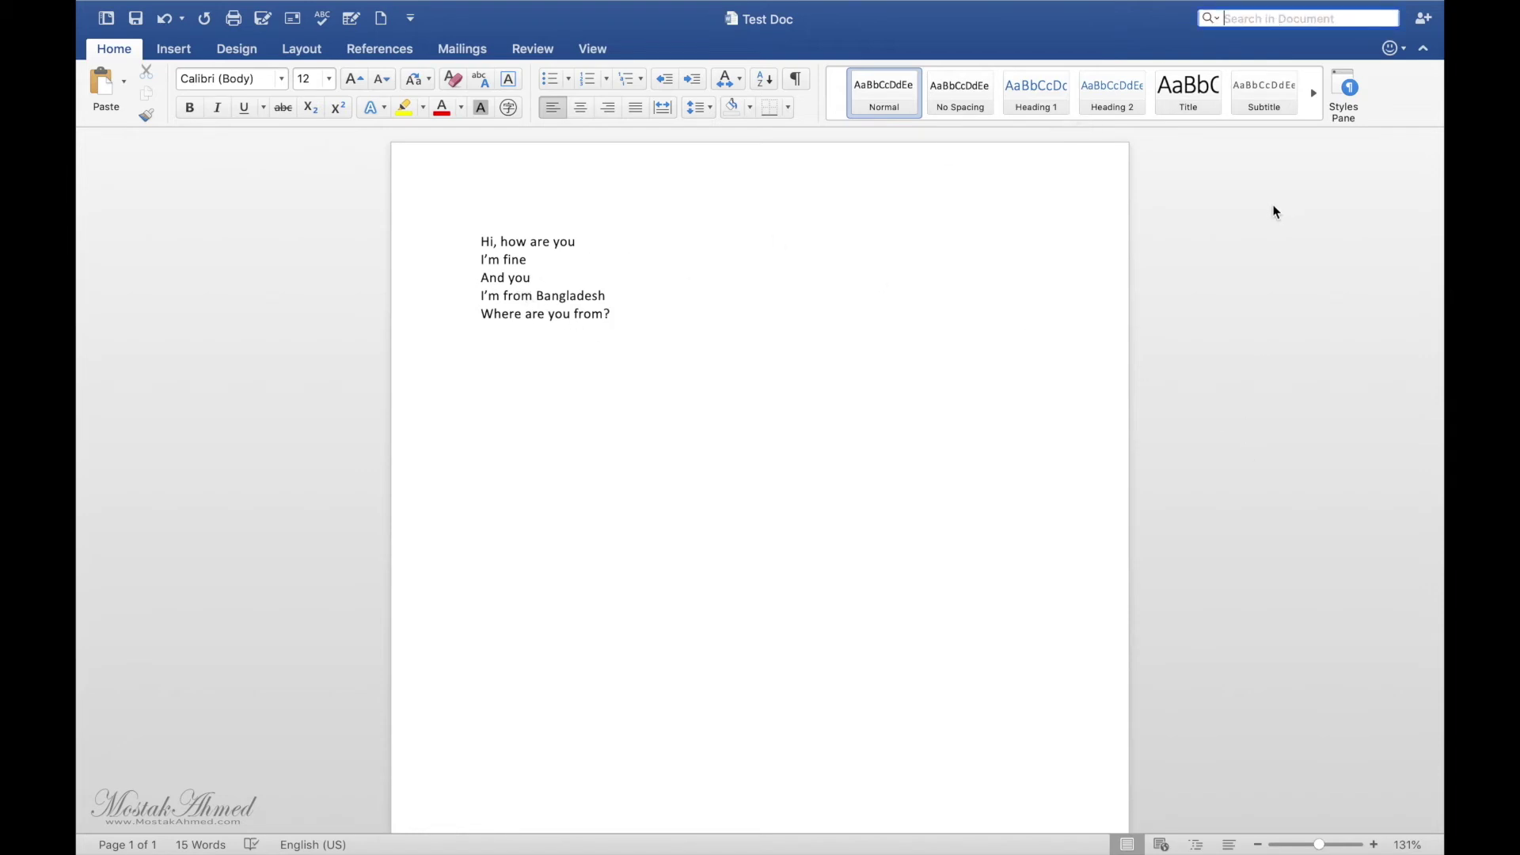
# Search the document for 'Bangladesh', jump to the highlighted match, then clear the search
pyautogui.write('Banglad')
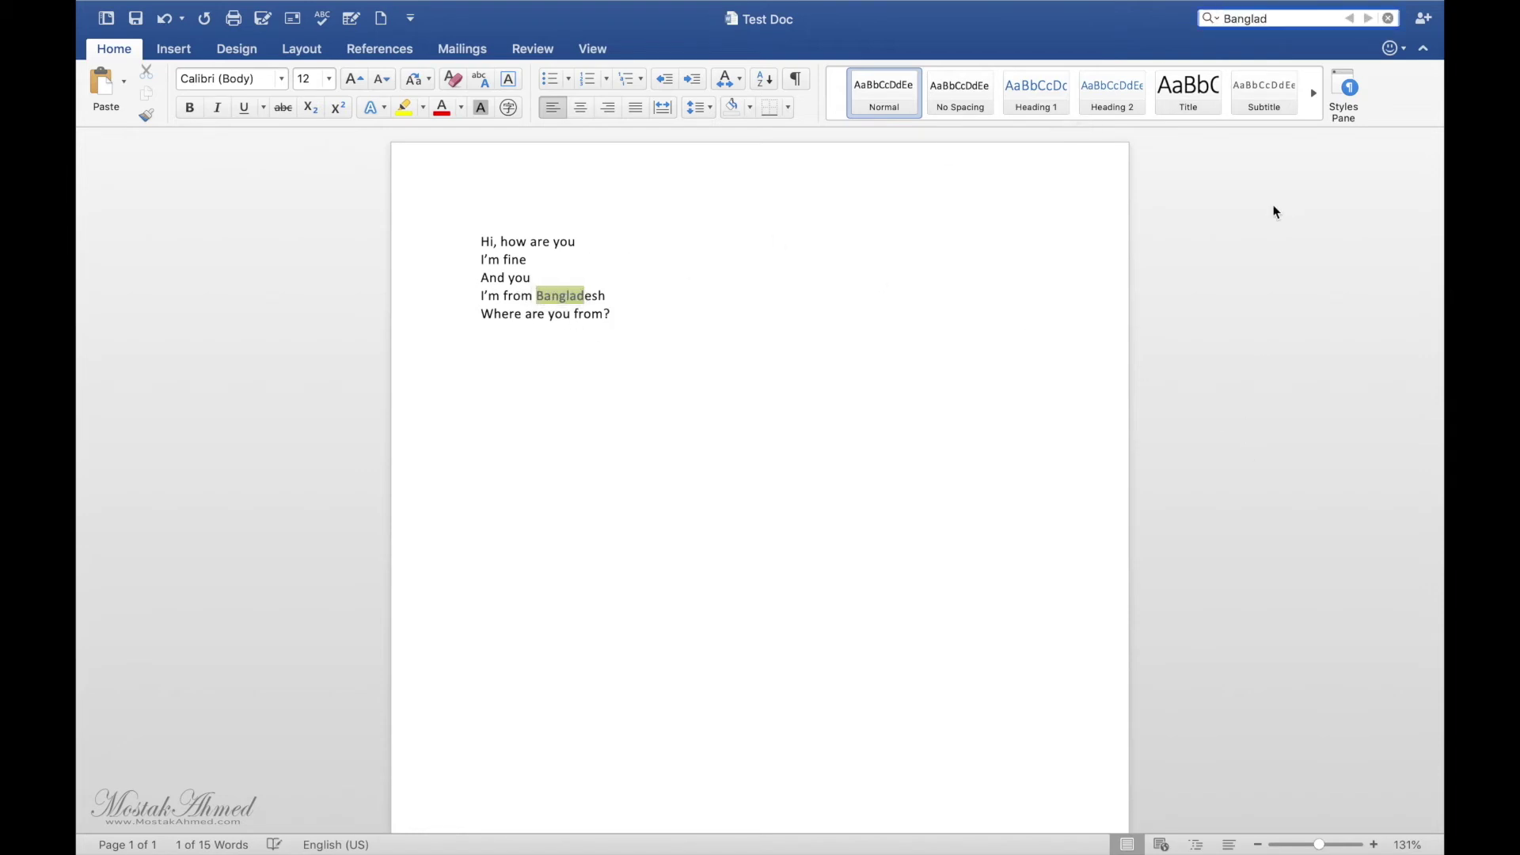
pyautogui.write('esh')
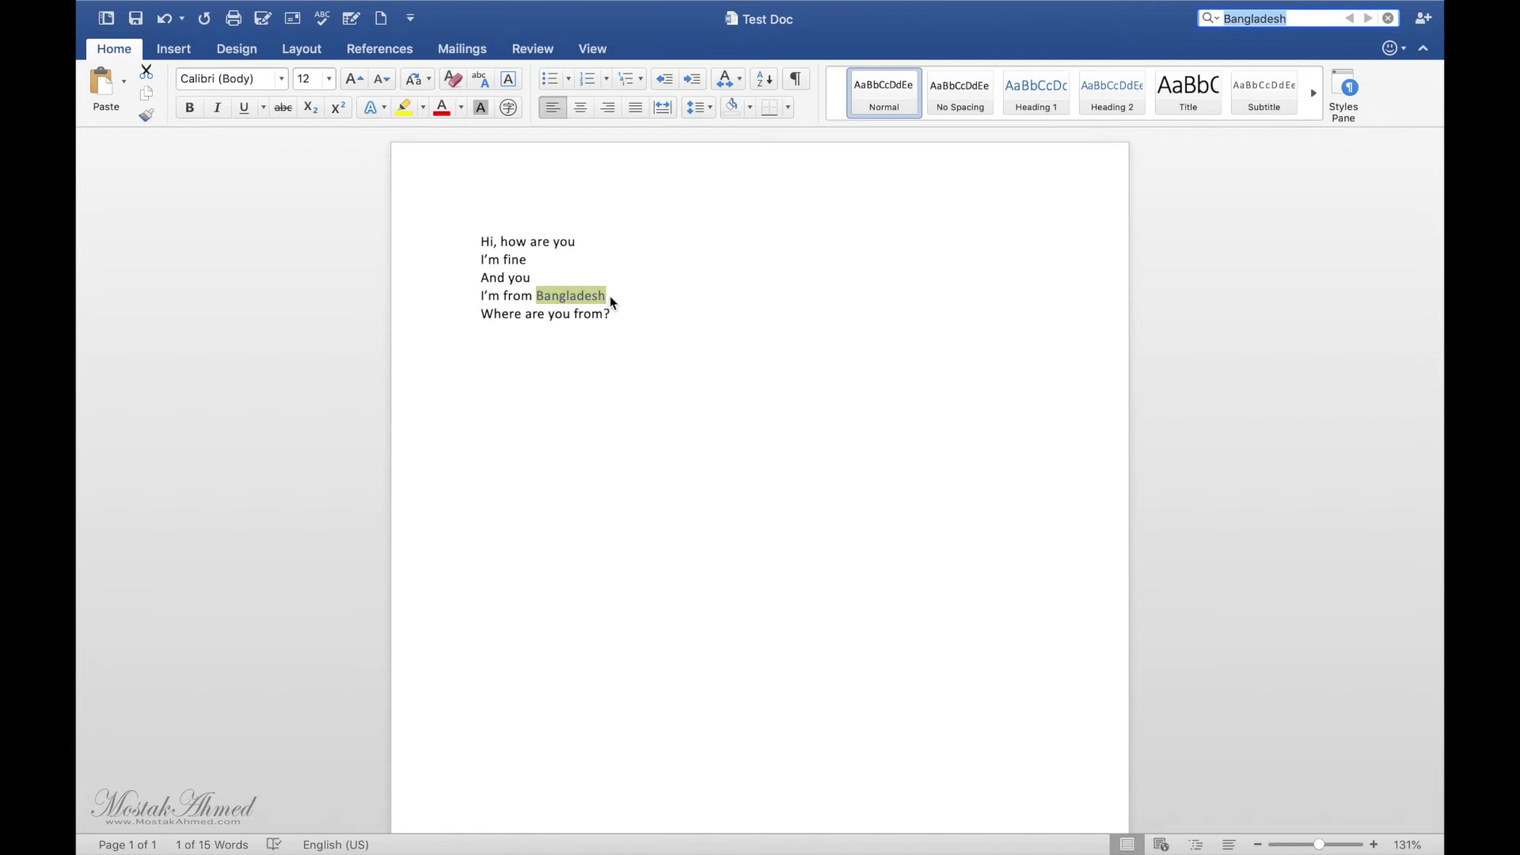
pyautogui.click(543, 300)
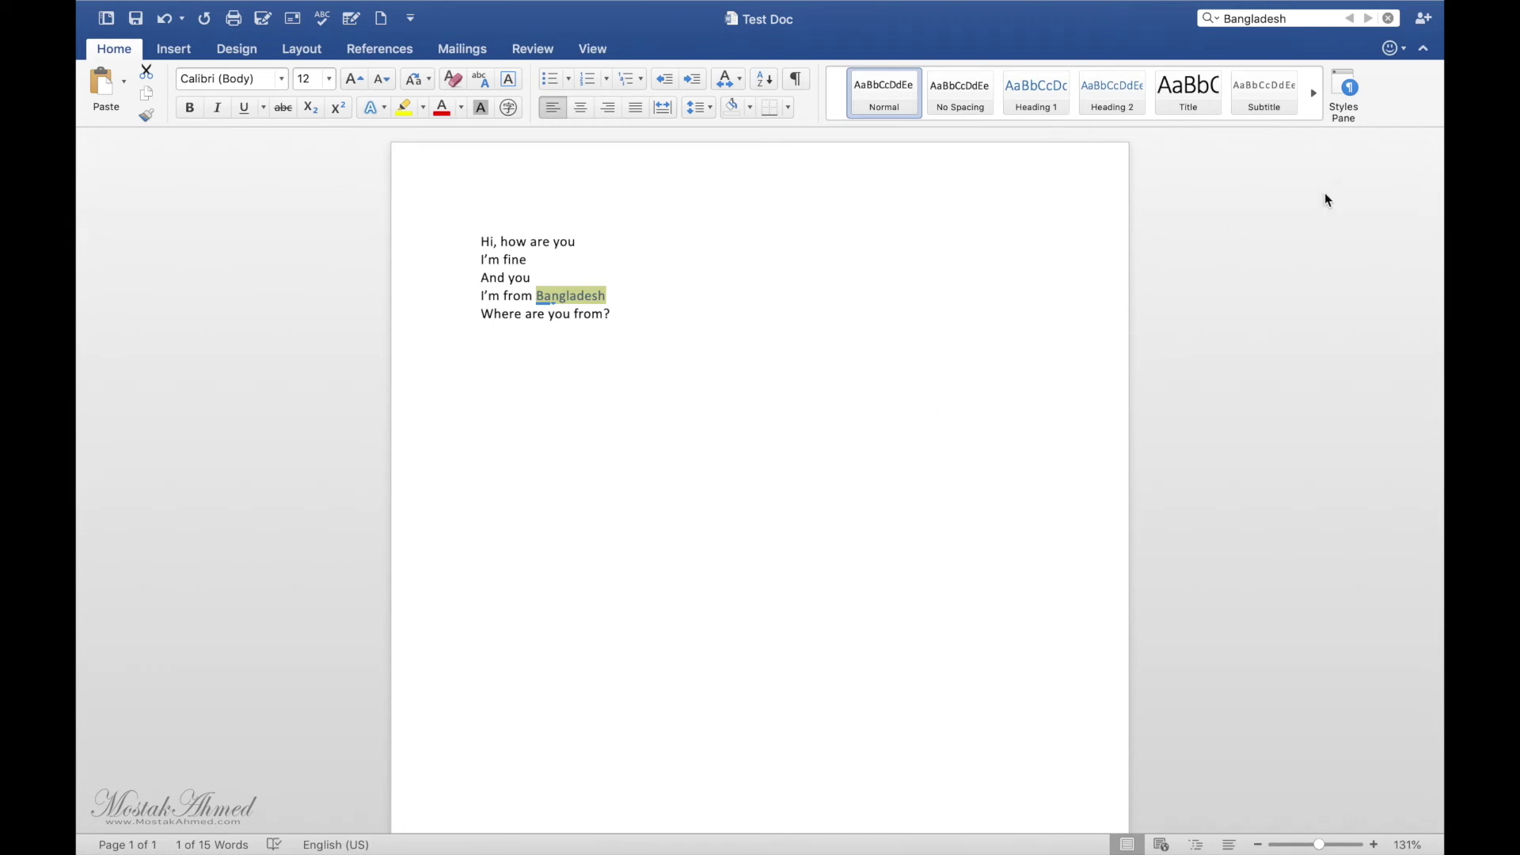
pyautogui.click(1390, 18)
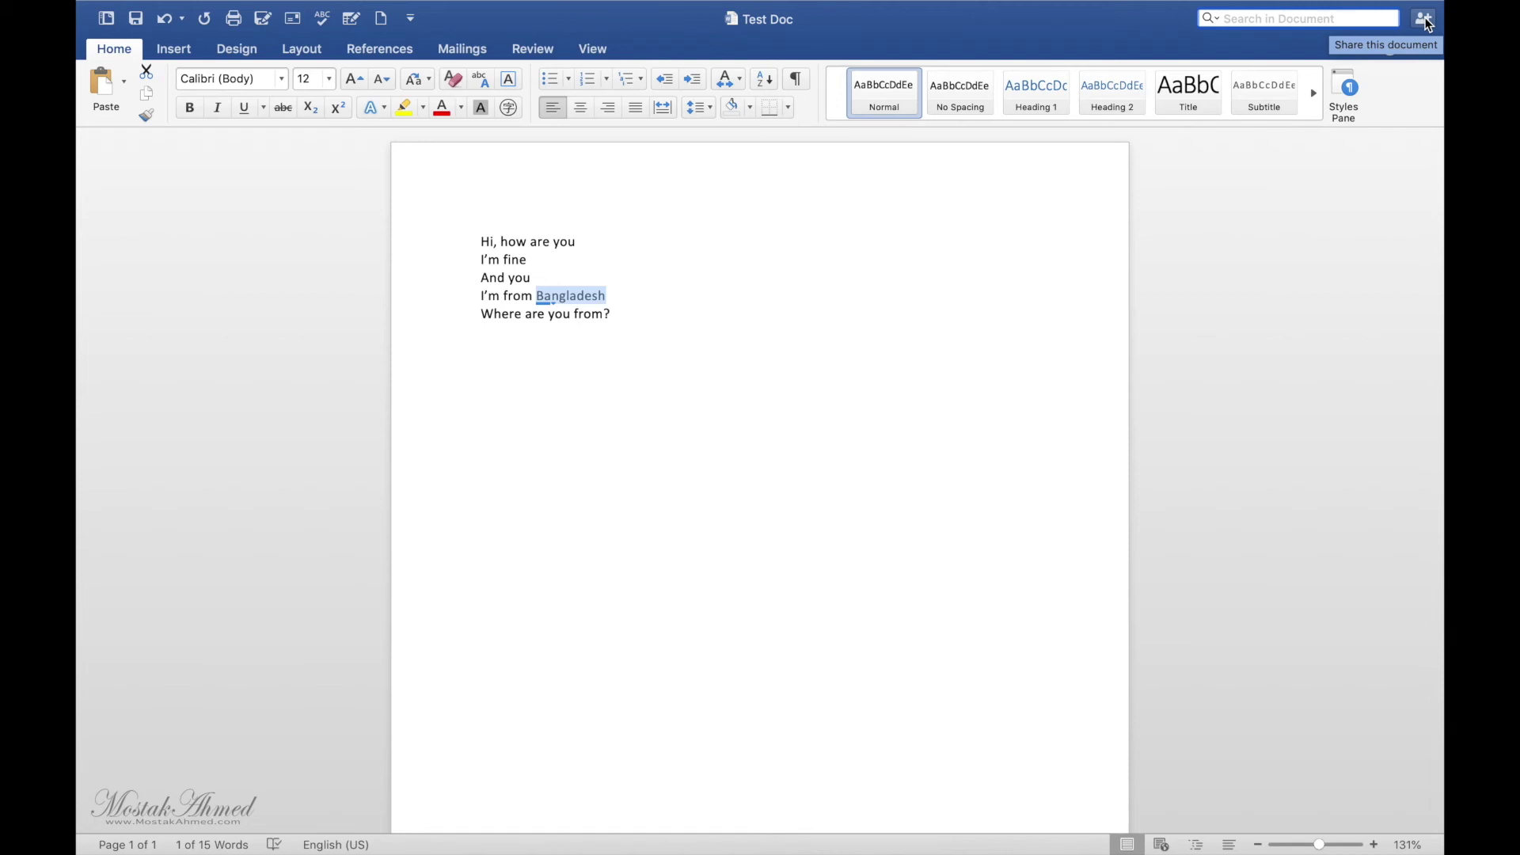
pyautogui.moveTo(549, 313)
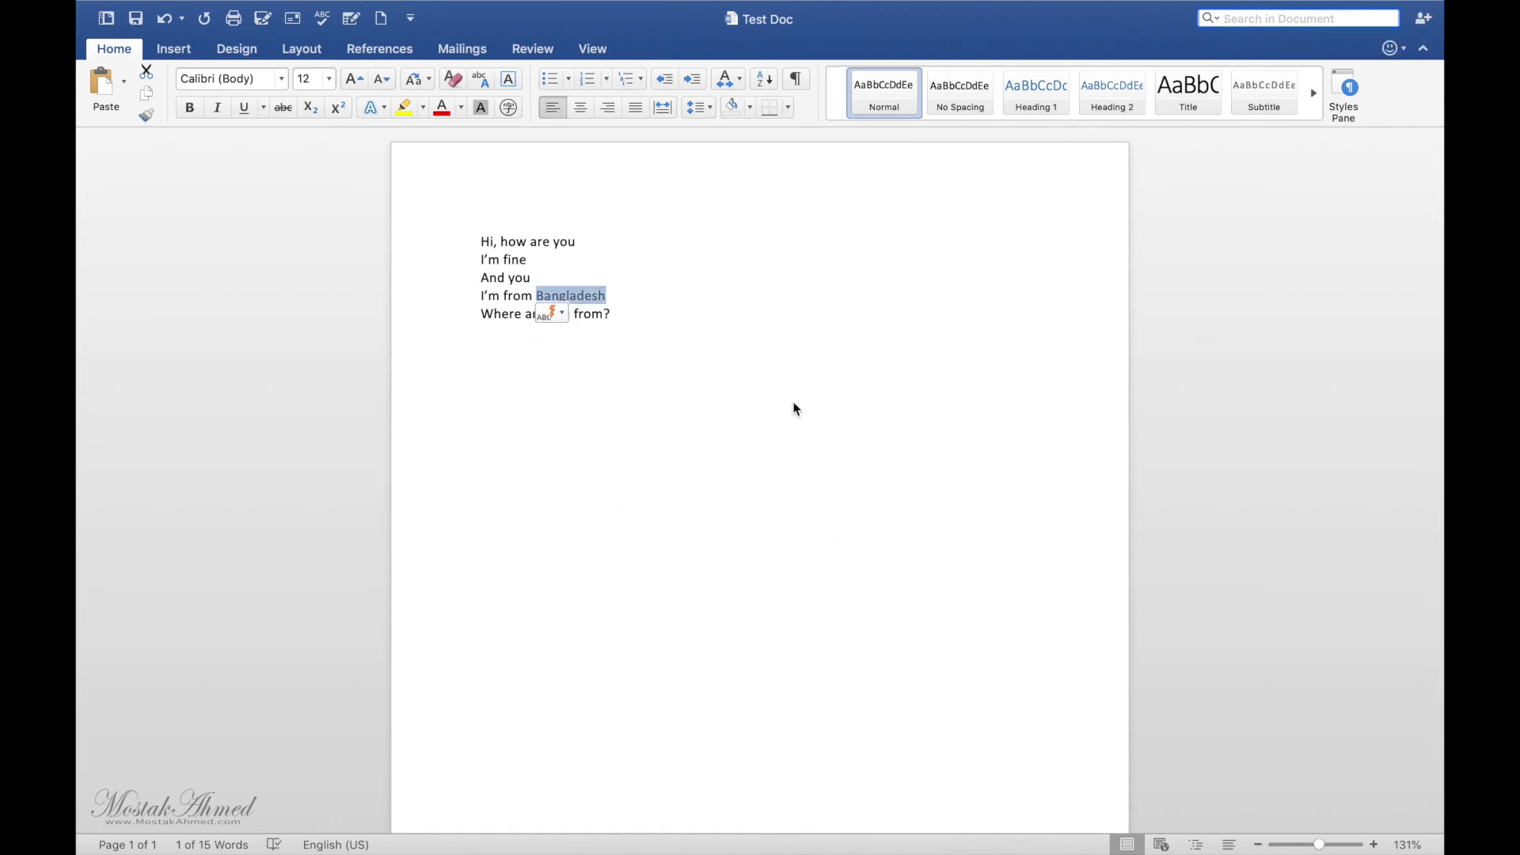
pyautogui.click(1425, 19)
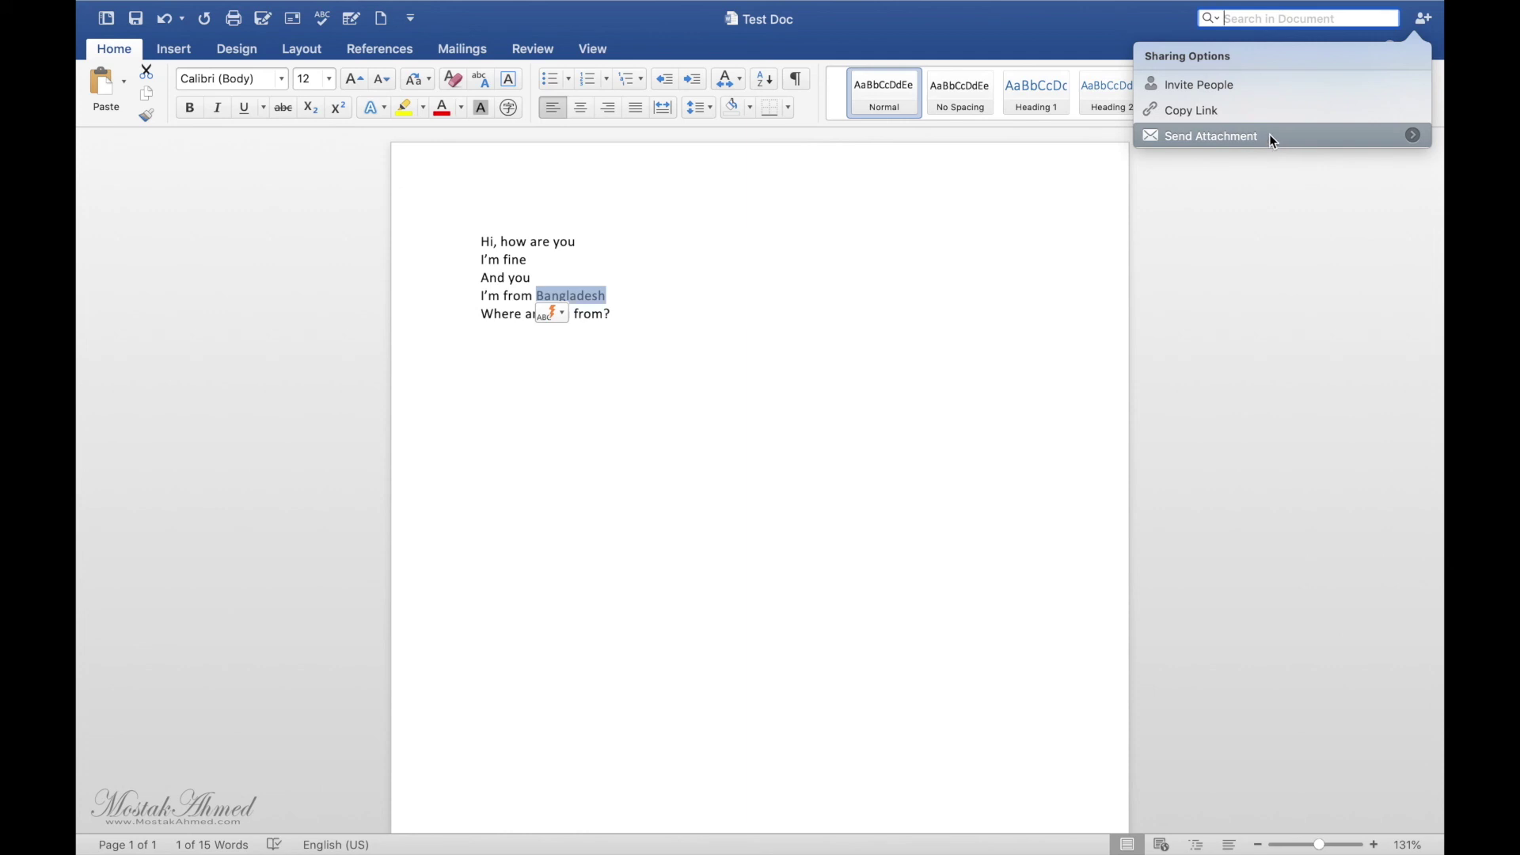
pyautogui.click(687, 415)
pyautogui.click(753, 334)
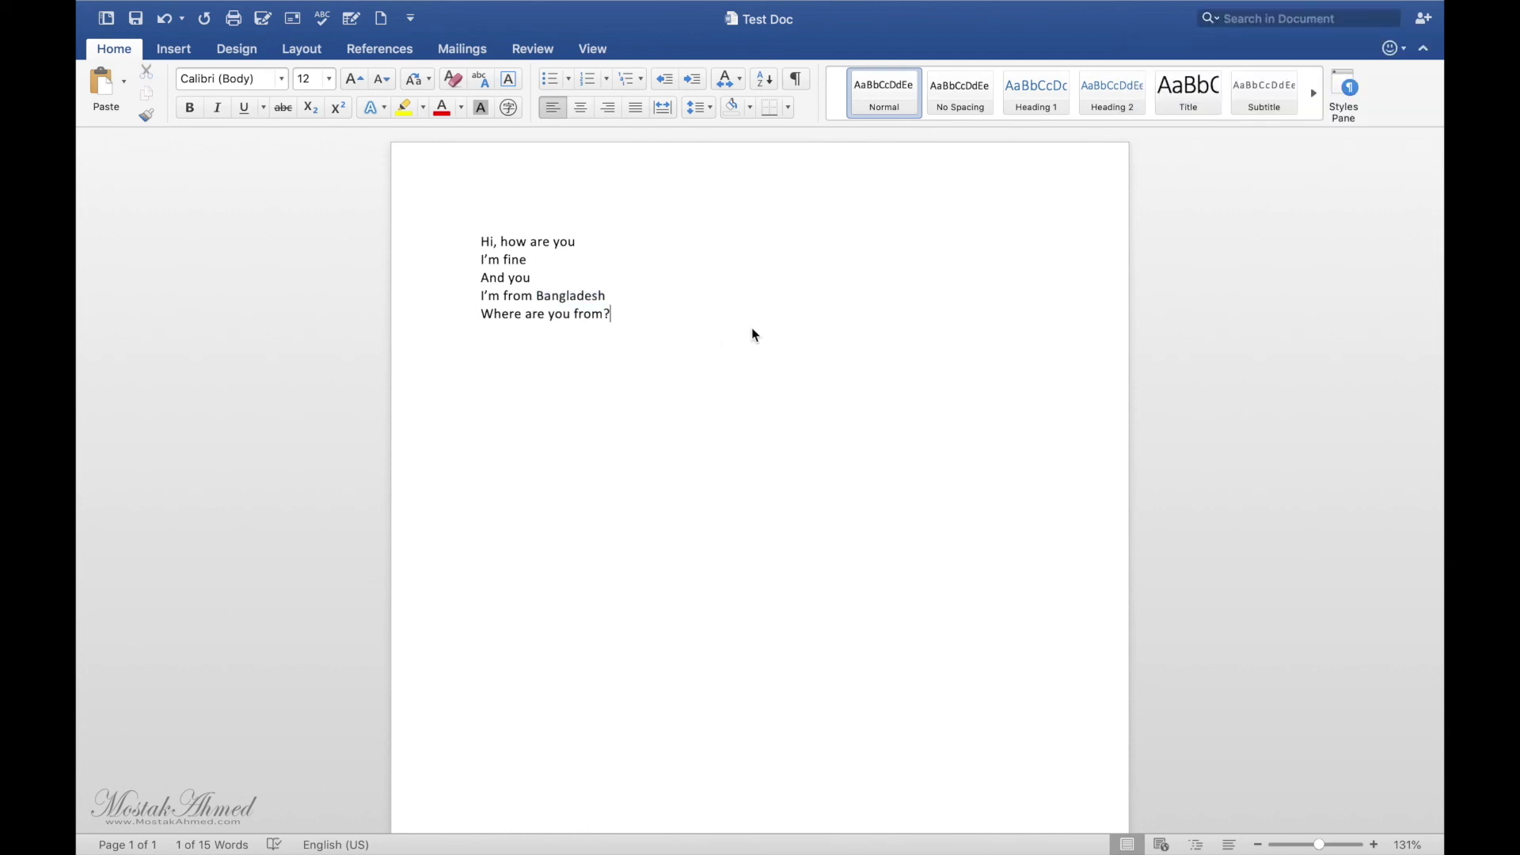